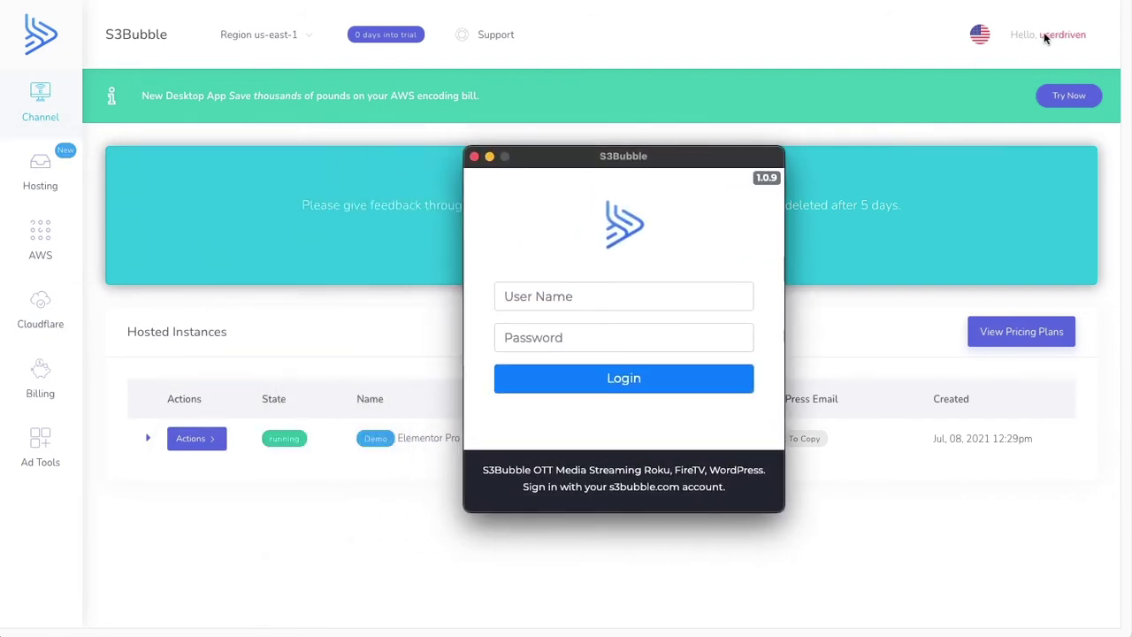
- Reposition the S3Bubble desktop app windows so the encoder is fully visible on screen
left_click_drag(694, 160, 601, 125)
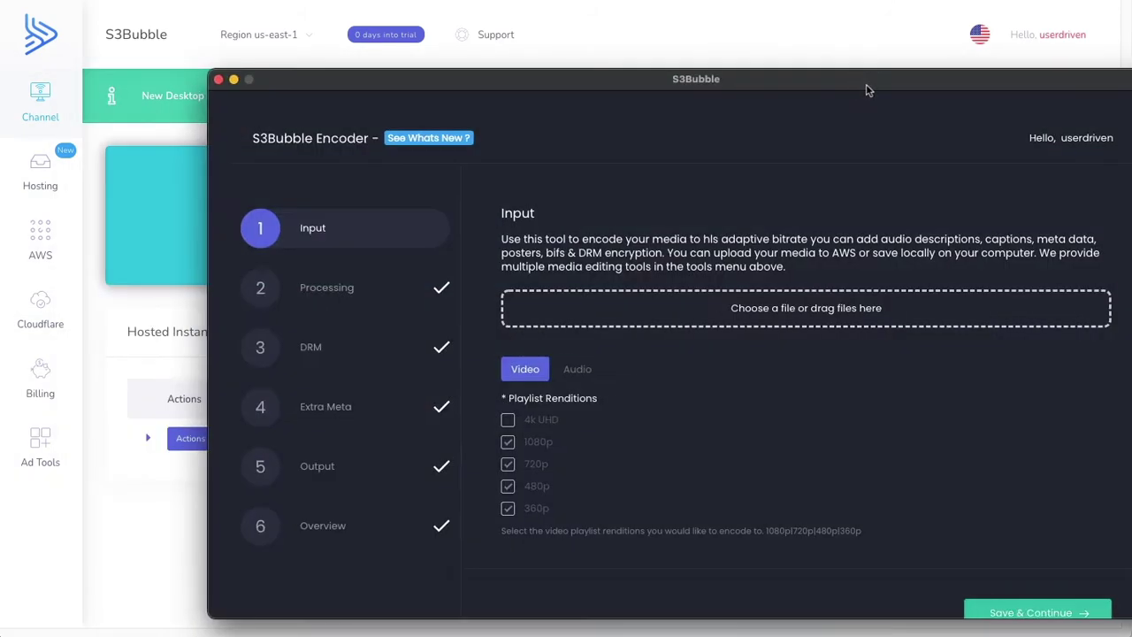
left_click_drag(861, 86, 734, 56)
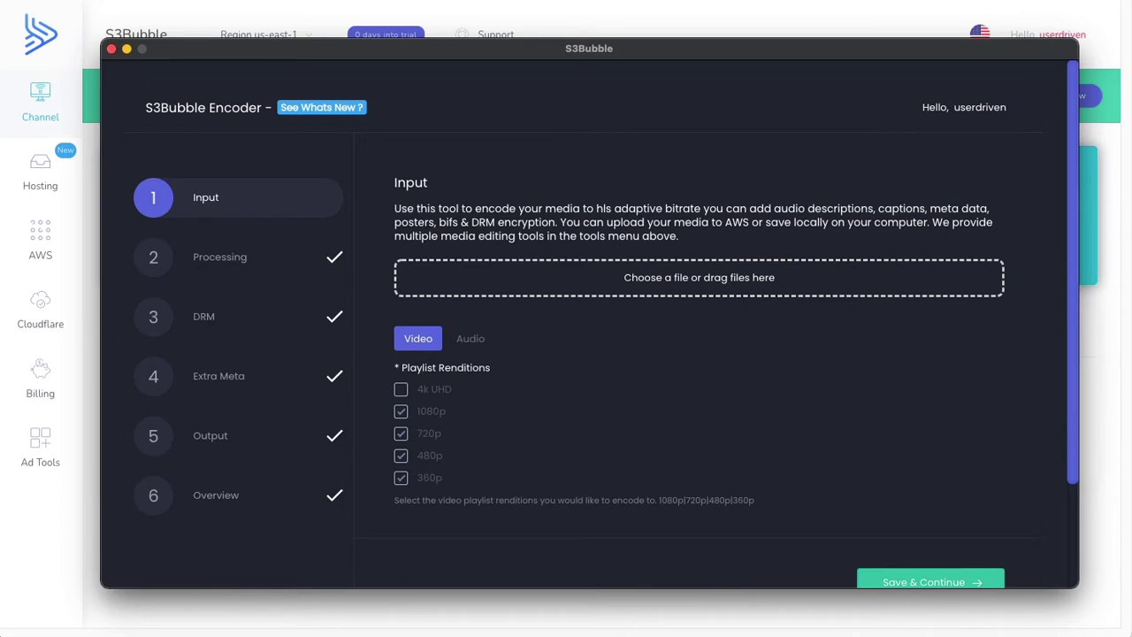
left_click_drag(676, 90, 548, 124)
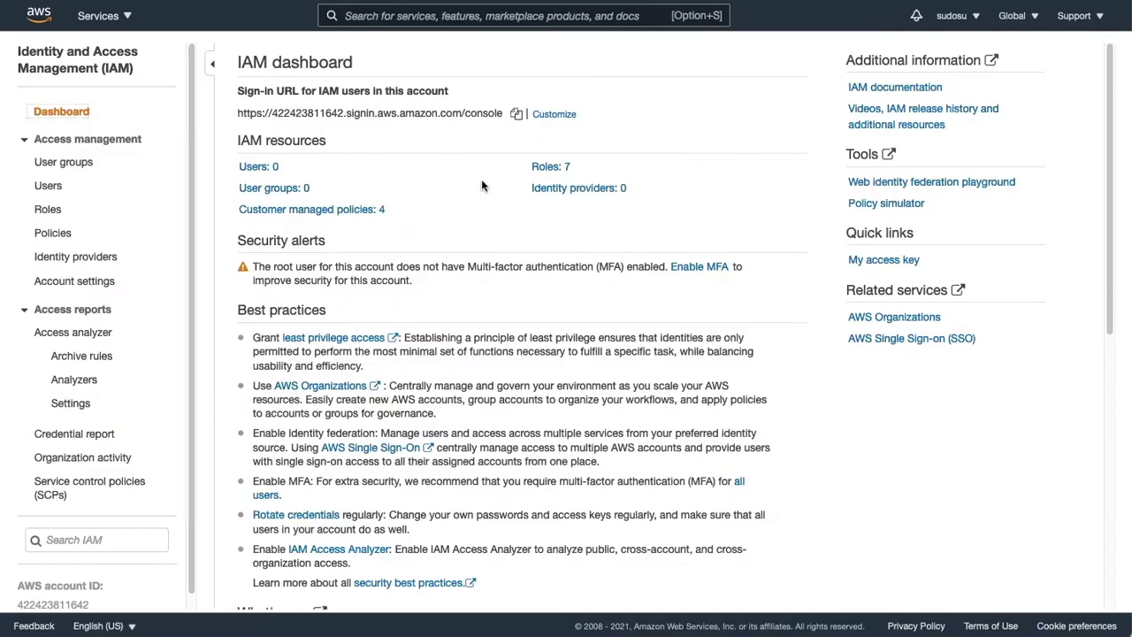
- Show the IAM policies, and open "Connecting The S3Bubble Desktop App To AWS Amazon Web Services" in S3Bubble's Desktop App documentation
left_click(55, 234)
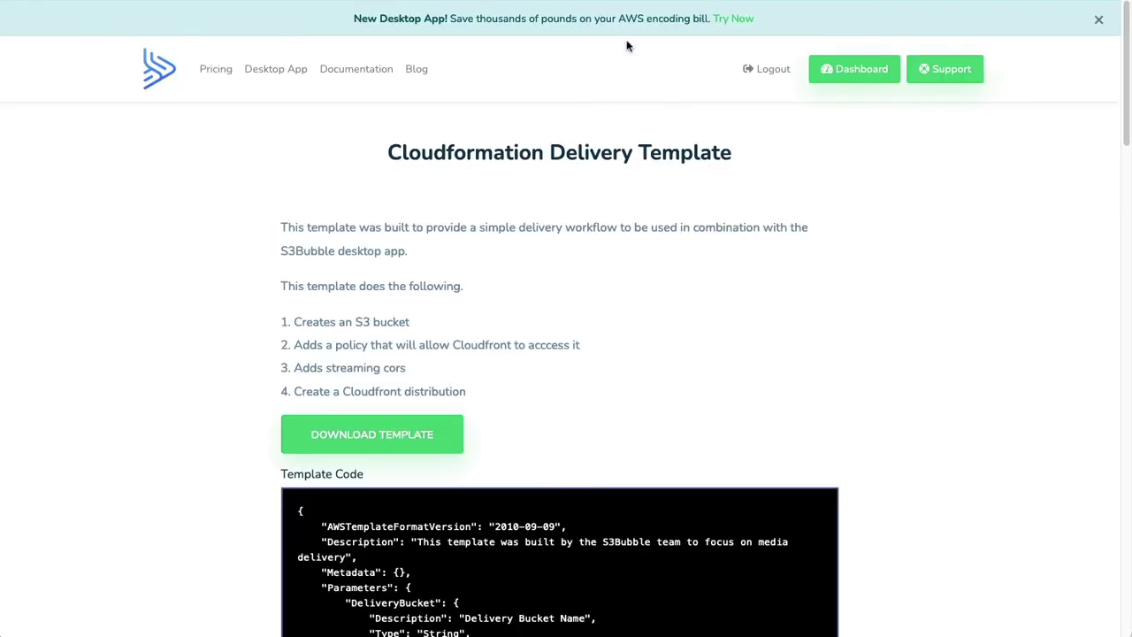
left_click(360, 70)
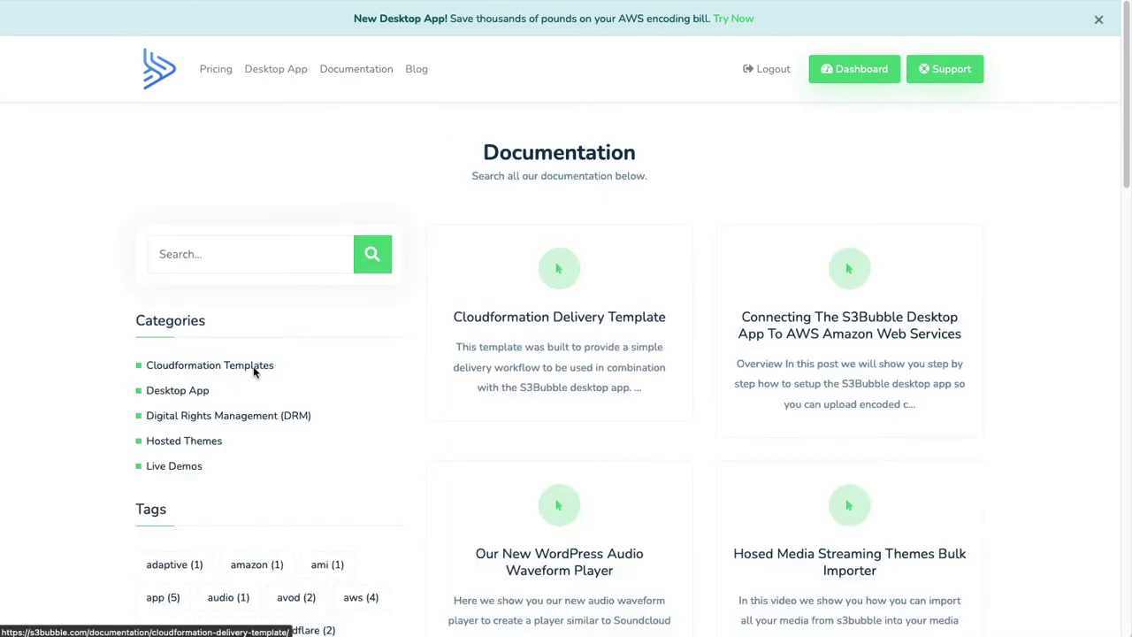
left_click(196, 390)
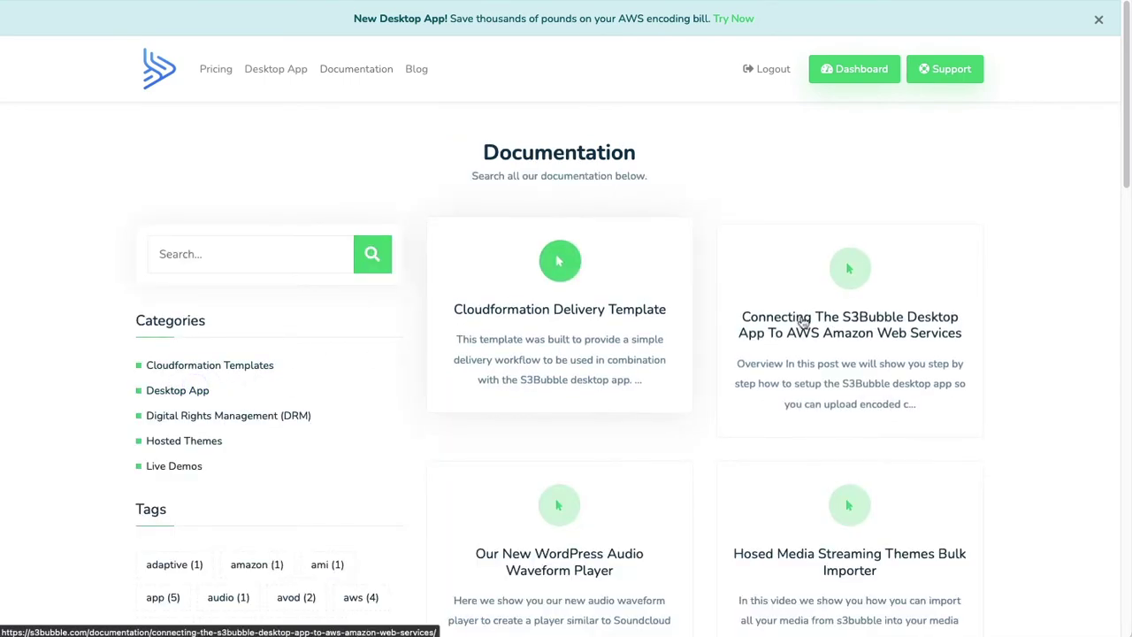
left_click(839, 317)
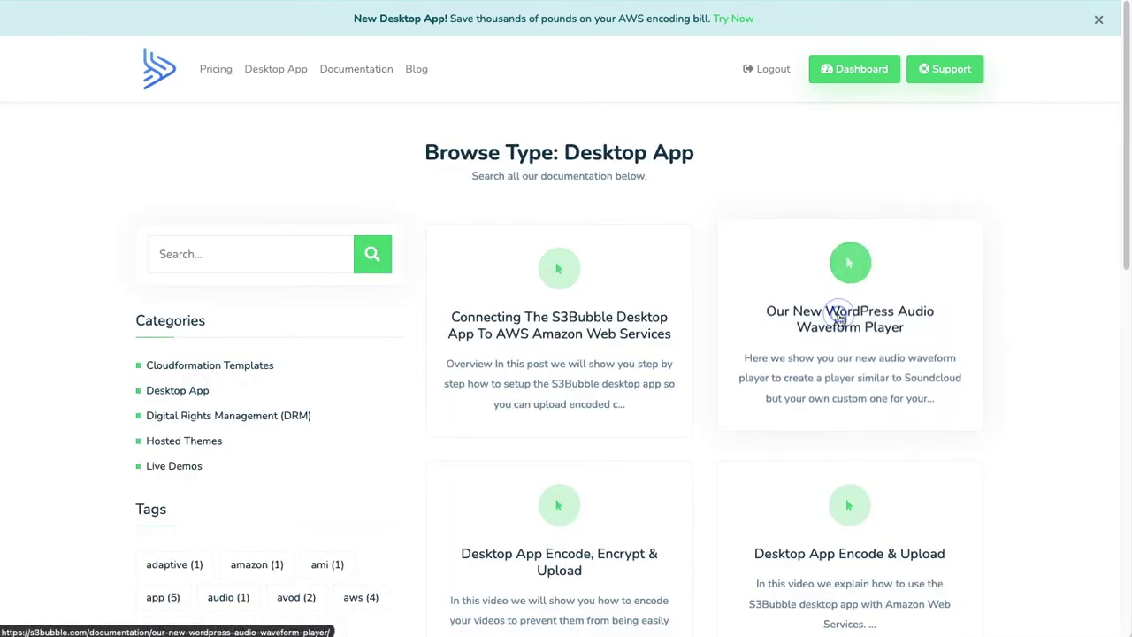
left_click(583, 344)
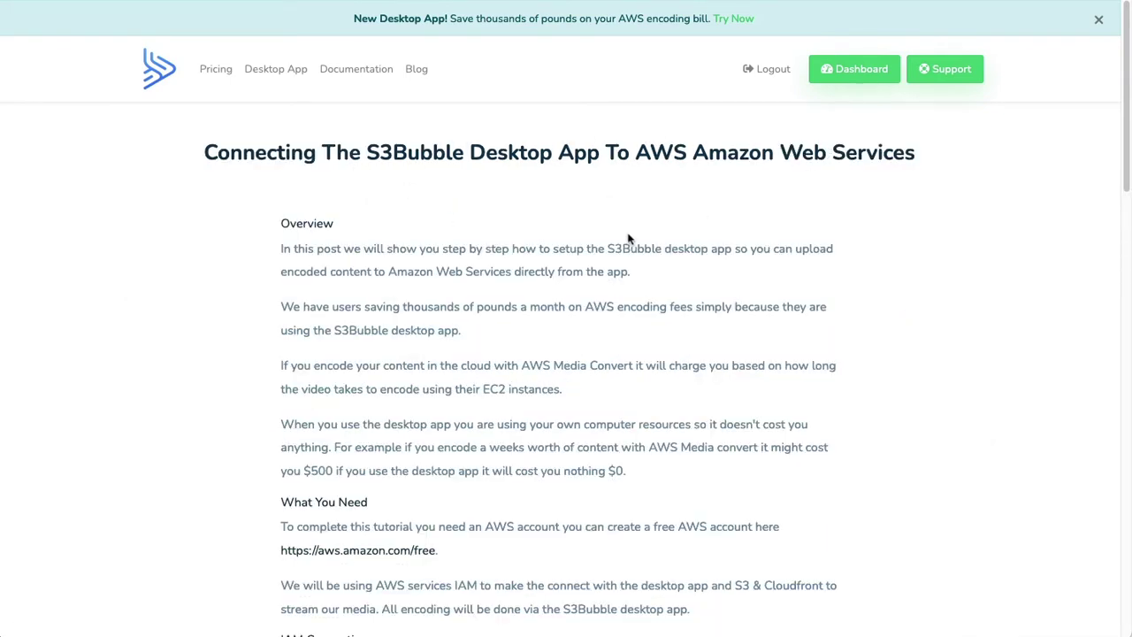
- Copy the JSON policy code from the guide's IAM Connection section
scroll(628, 237, "down", 4)
scroll(628, 233, "down", 3)
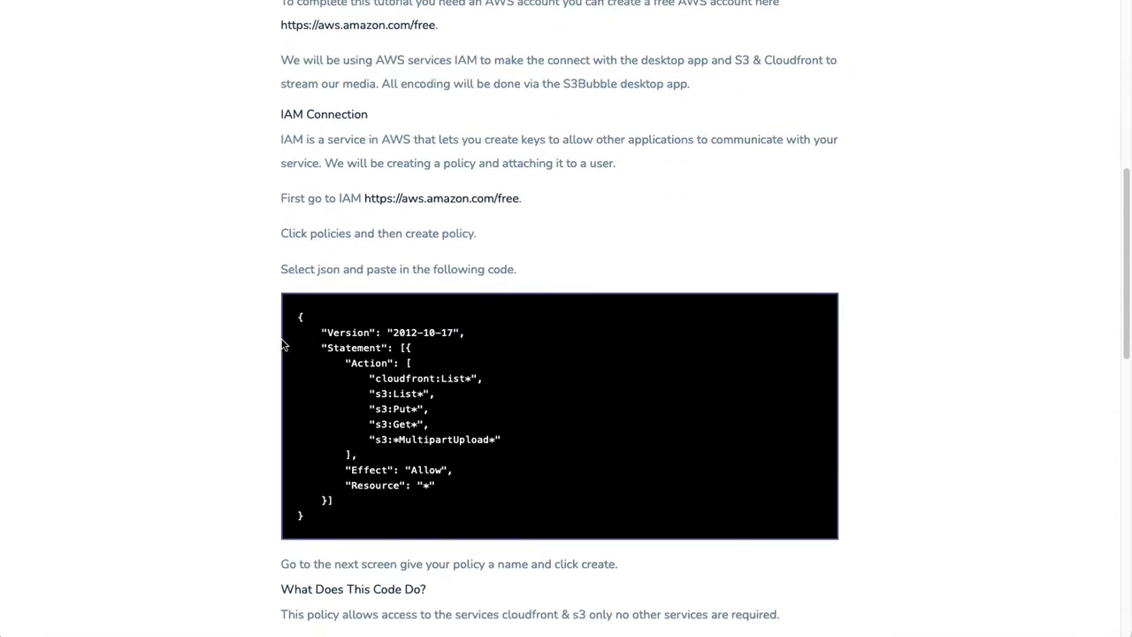
left_click_drag(299, 314, 365, 529)
key("super+c")
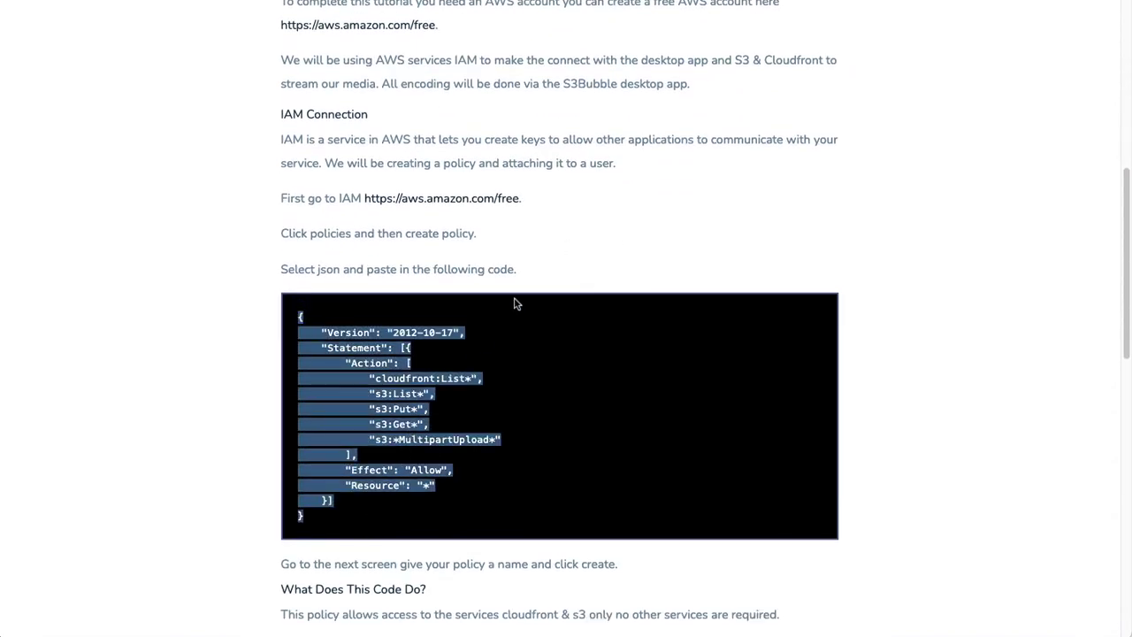
left_click(531, 254)
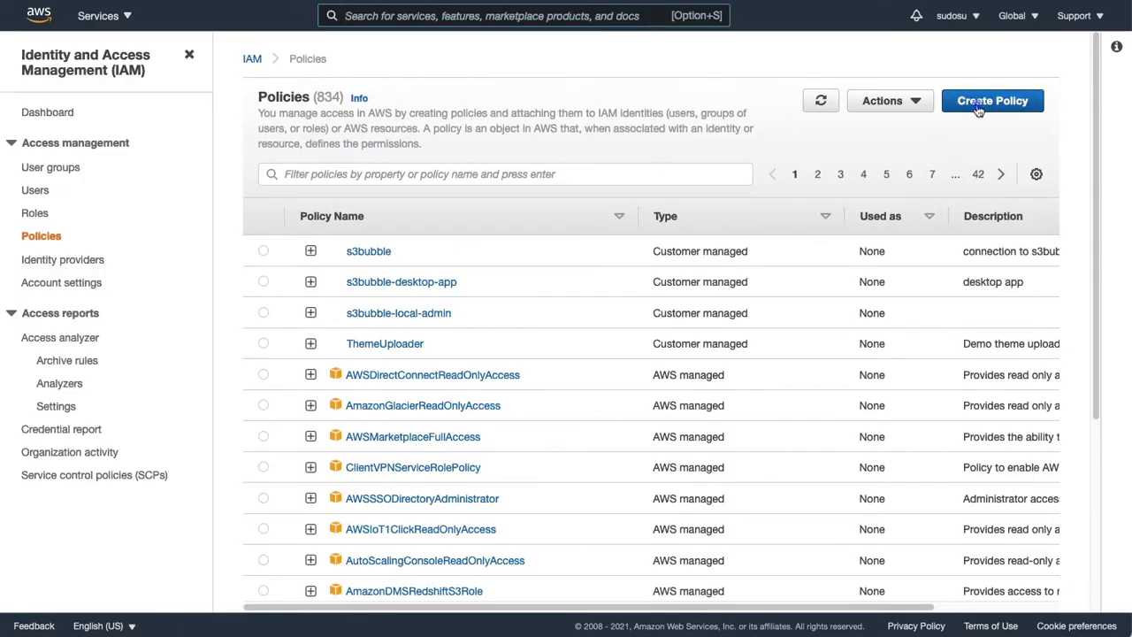
- Start a new IAM policy in the AWS console and replace its default JSON with the copied policy code
left_click(979, 110)
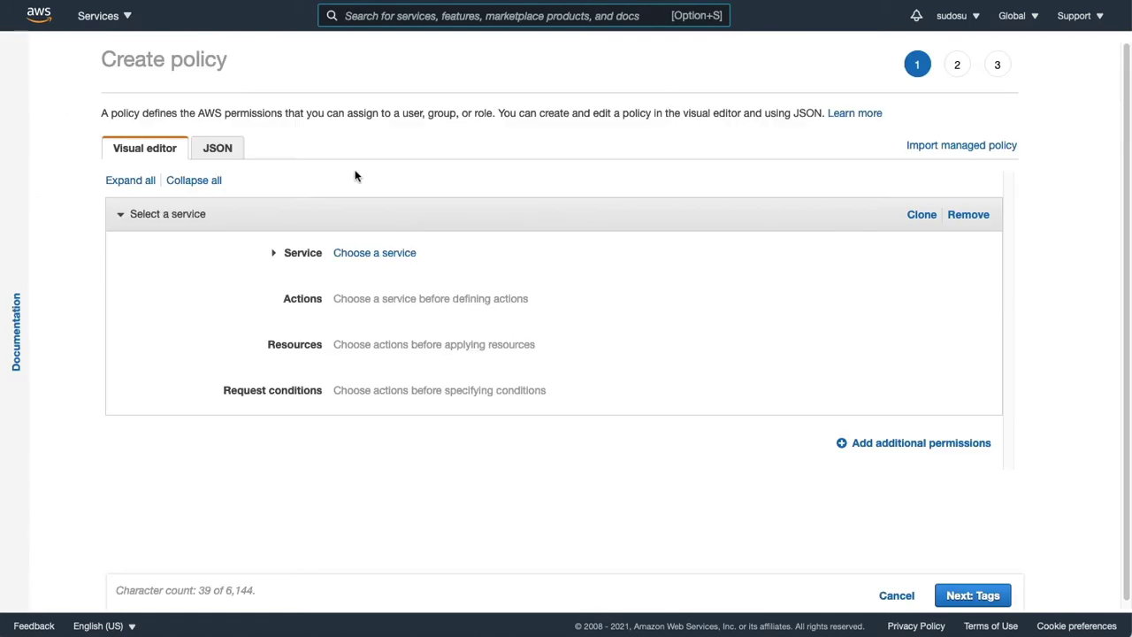
left_click(237, 158)
left_click(204, 278)
key("super+a")
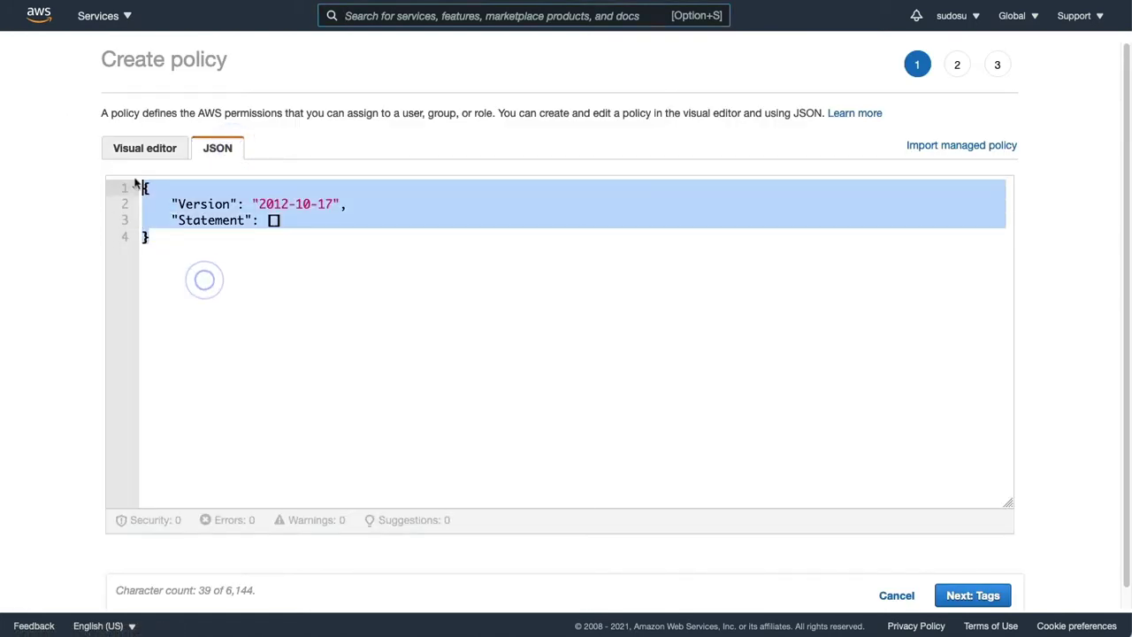
key("super+v")
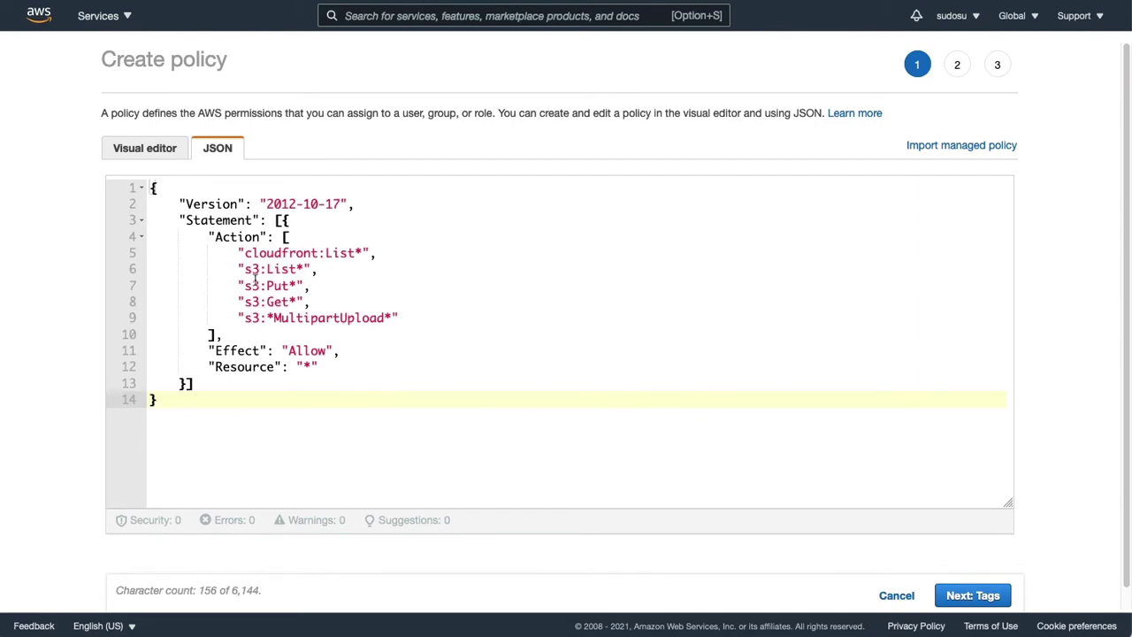
left_click(274, 253)
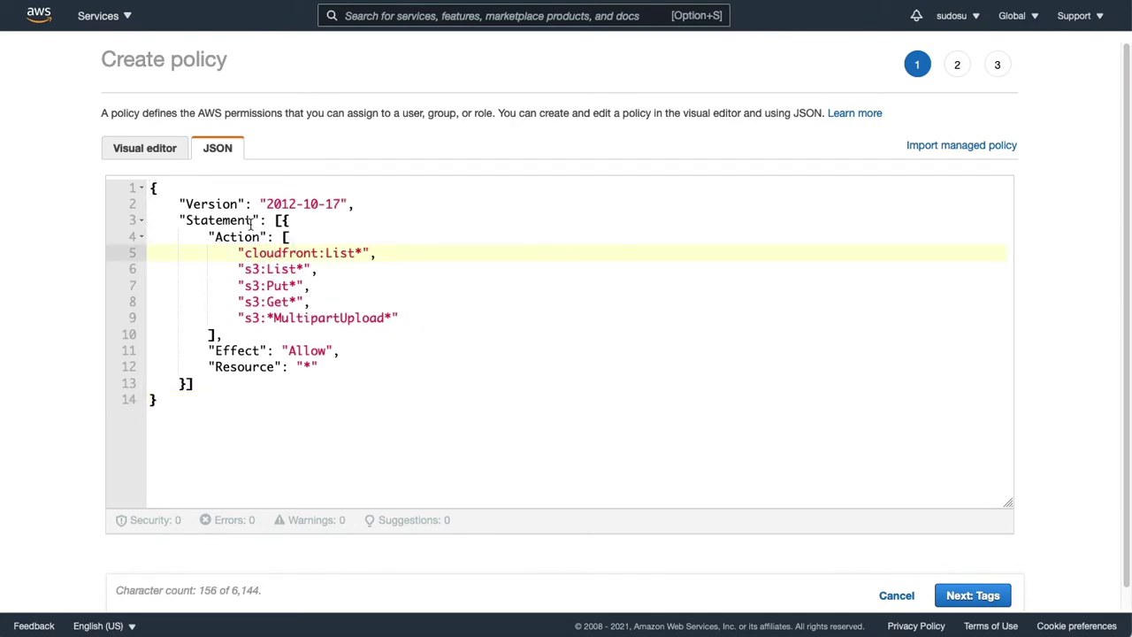
- Leave the policy without tags and name it ConnectionToDesktopApp
left_click(976, 596)
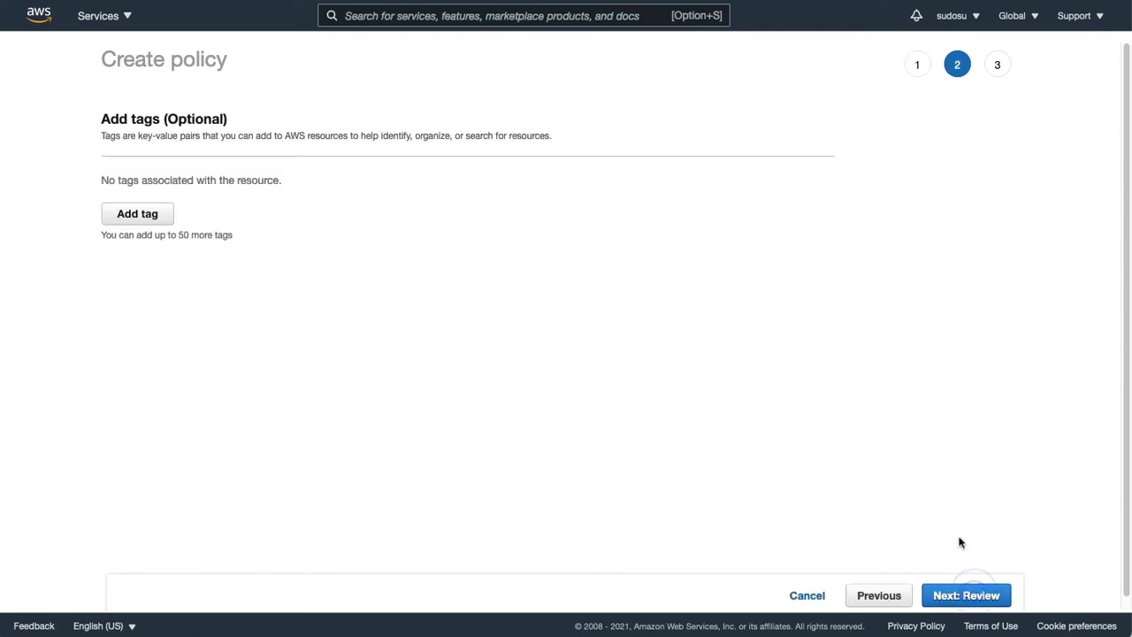
left_click(964, 595)
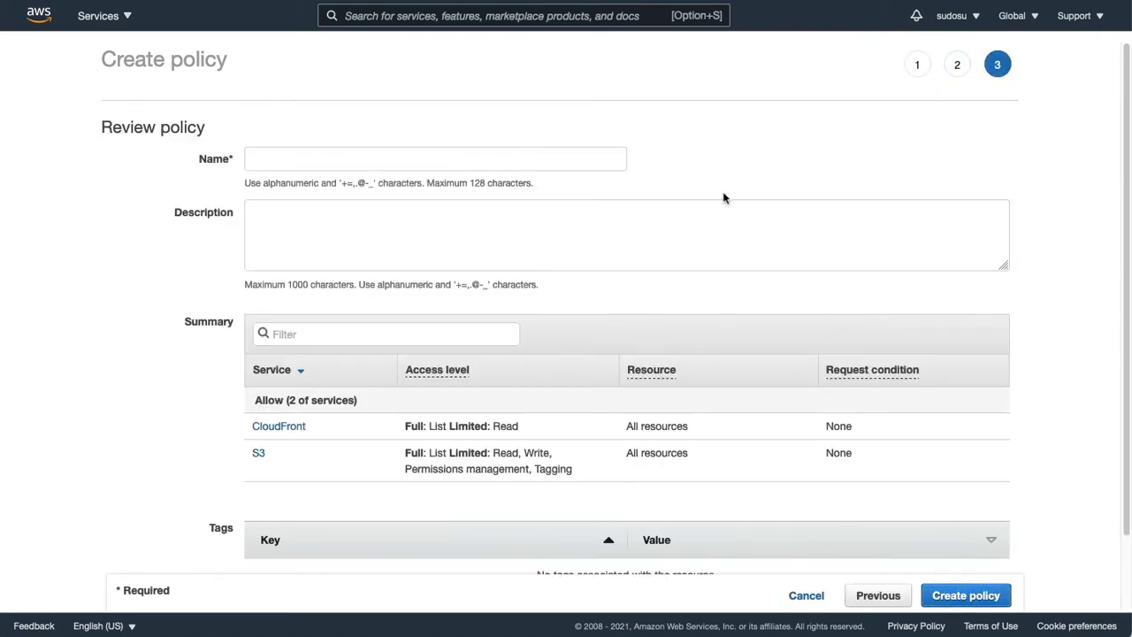
left_click(431, 157)
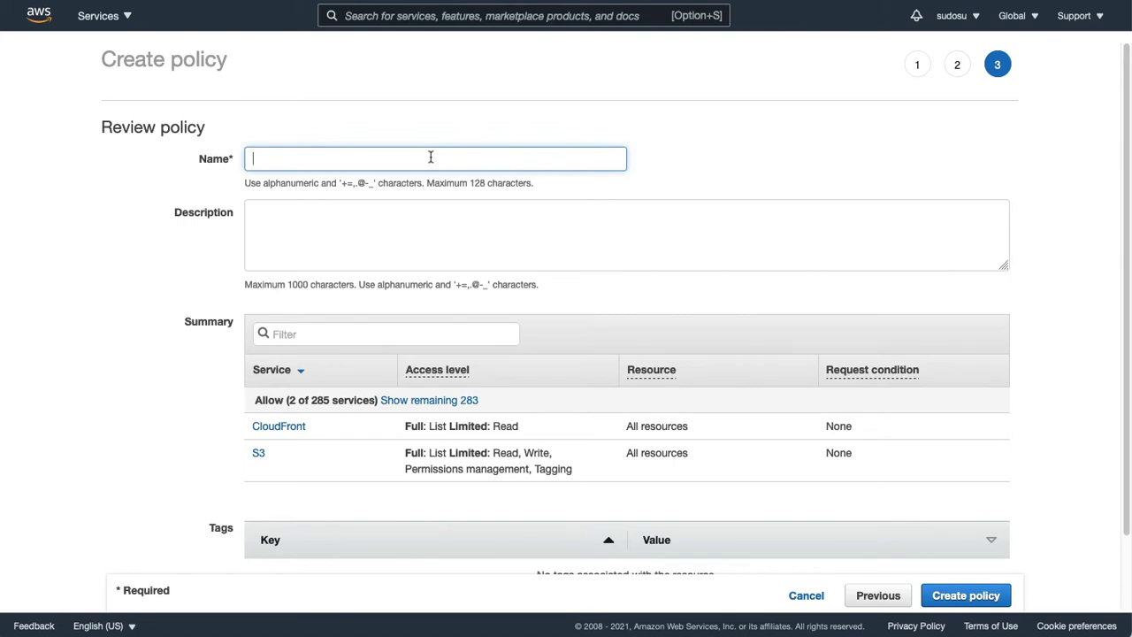
type("ConnectionToDesktopApp")
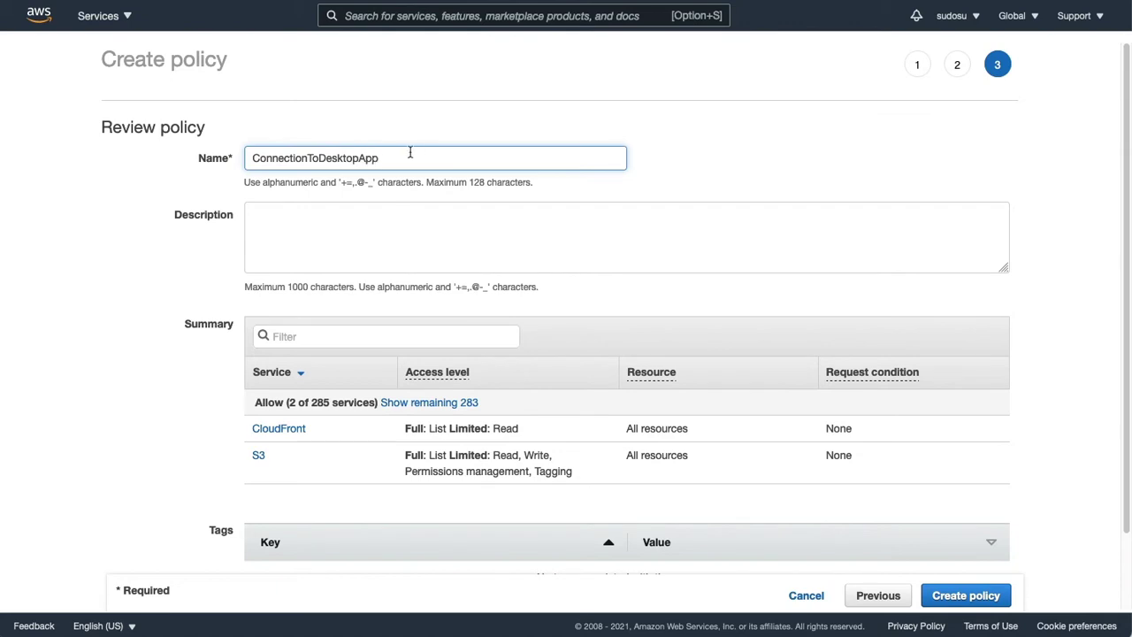
- Copy the policy's name into its description and create the policy
double_click(366, 151)
key("super+c")
left_click(357, 209)
key("super+v")
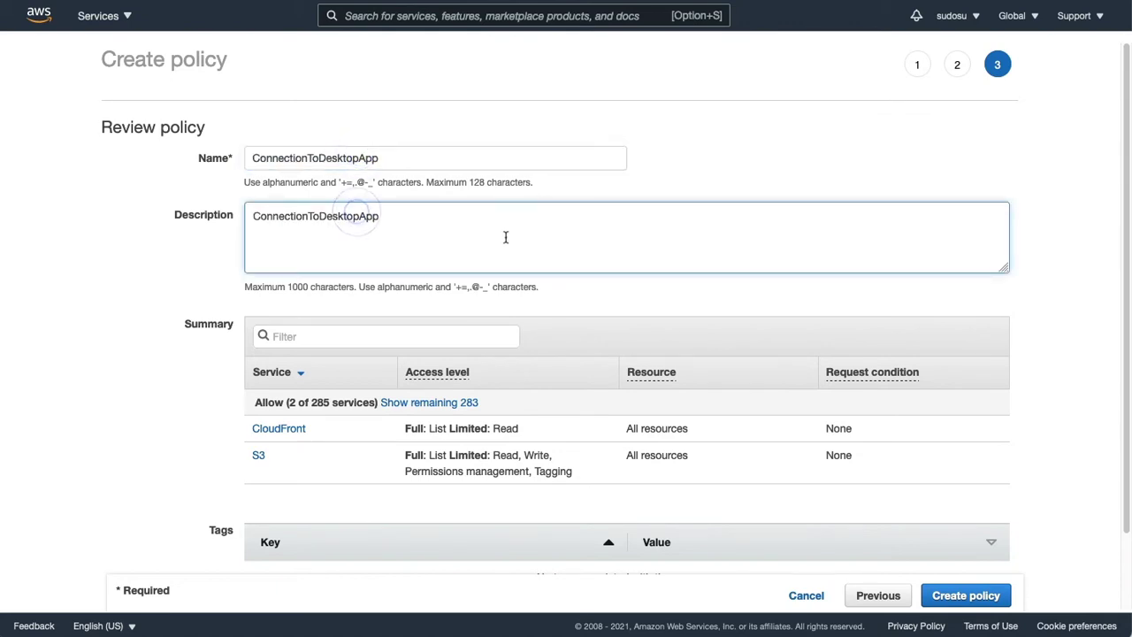
scroll(506, 237, "down", 2)
left_click(953, 597)
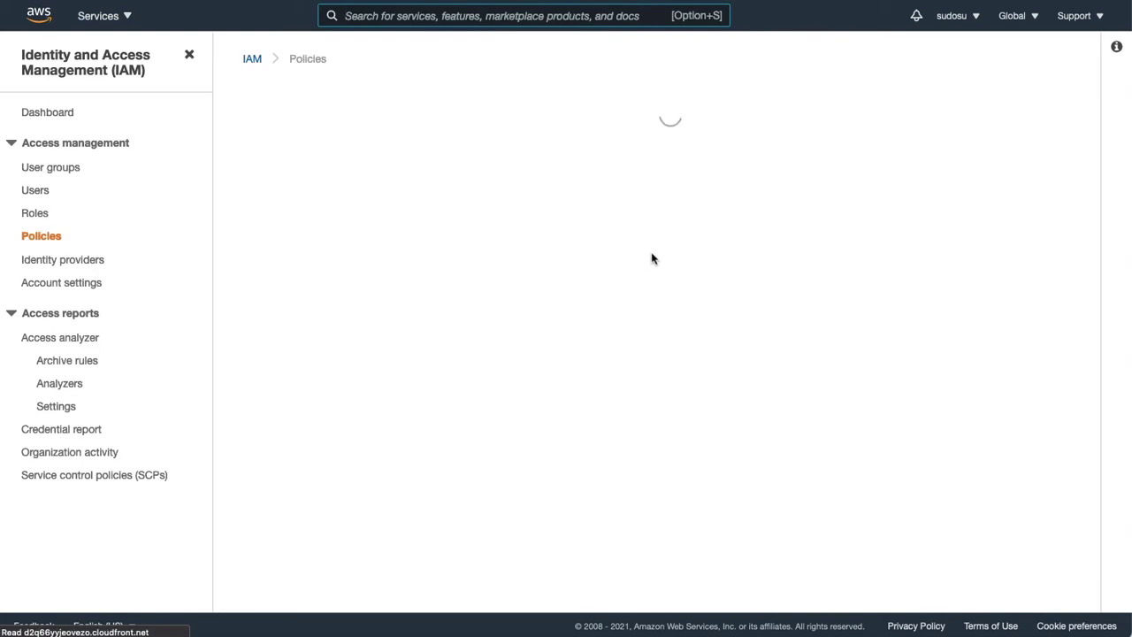
- Add an IAM user named ConnectionToDesktopApp with programmatic access and continue to its permissions
left_click(36, 195)
scroll(452, 181, "down", 5)
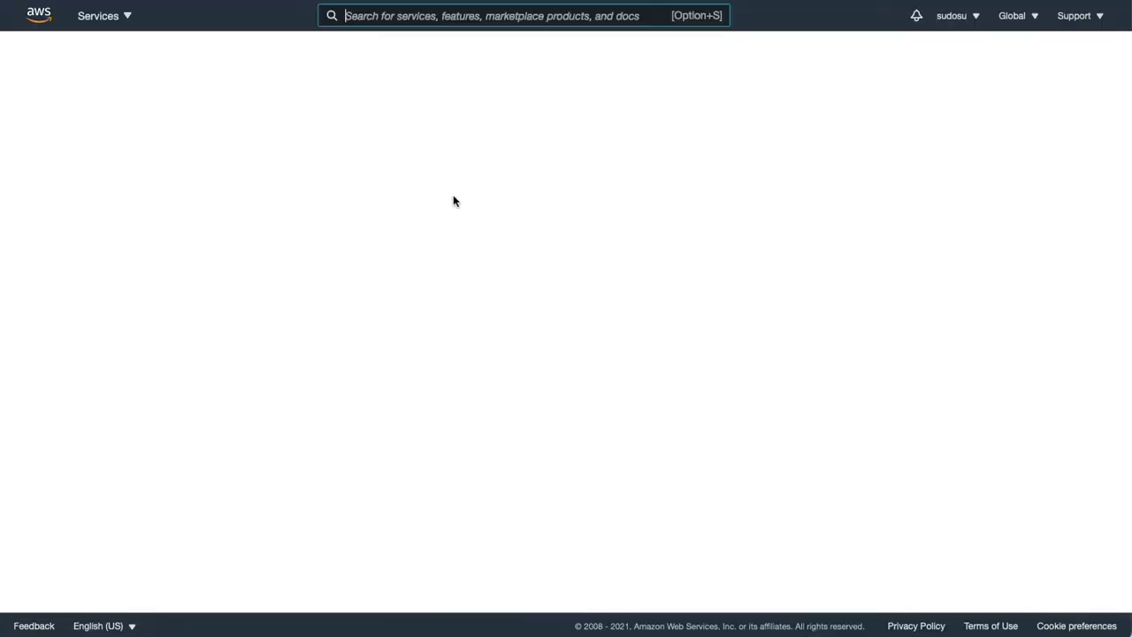
left_click(275, 56)
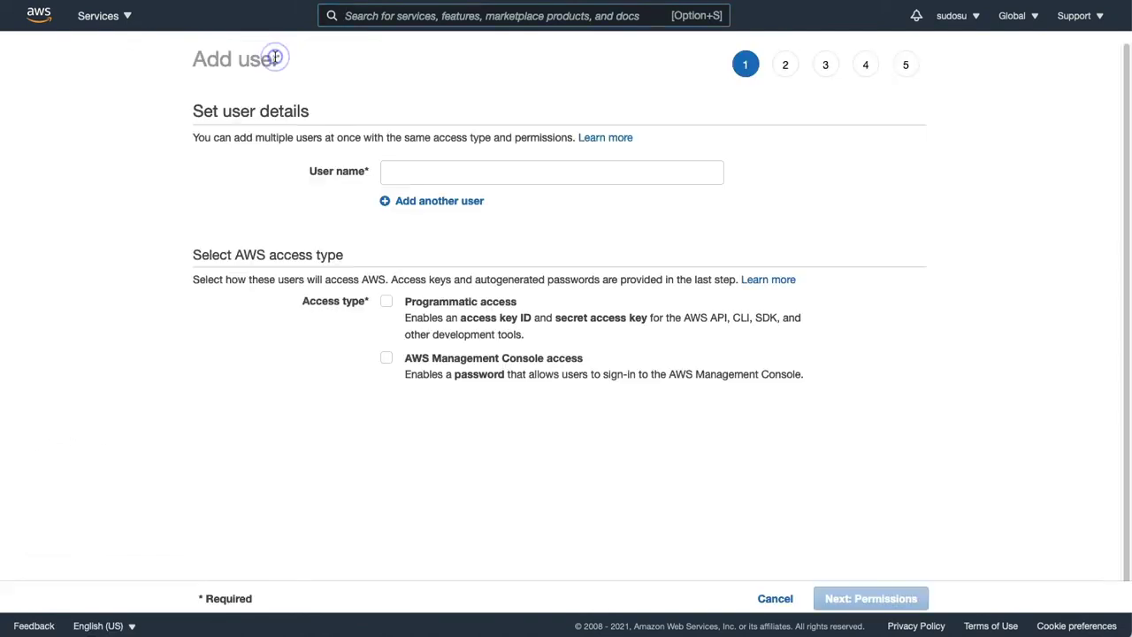
left_click(427, 172)
key("super+v")
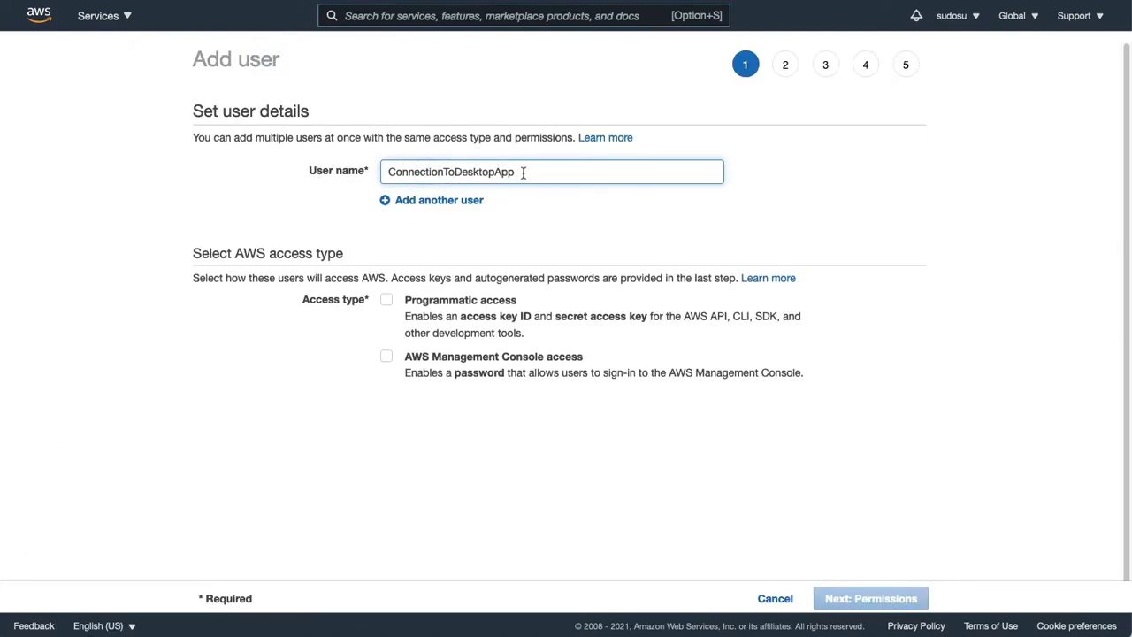
left_click(388, 302)
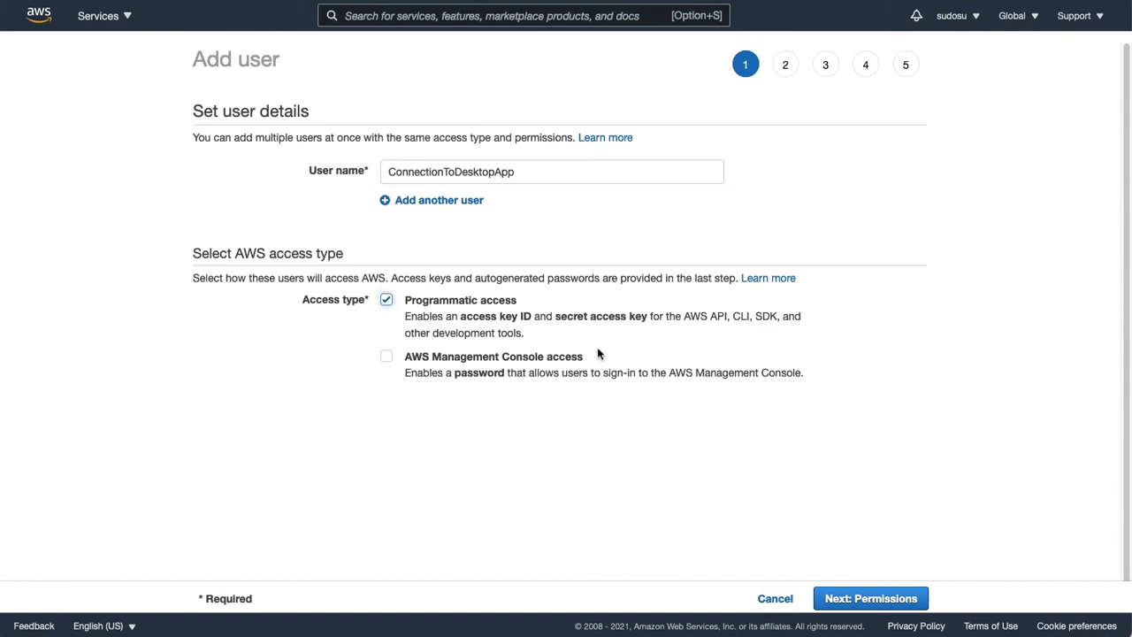
left_click(897, 599)
- Attach the existing ConnectionToDesktopApp policy directly to the user, leave tags empty, and create the user
left_click(658, 170)
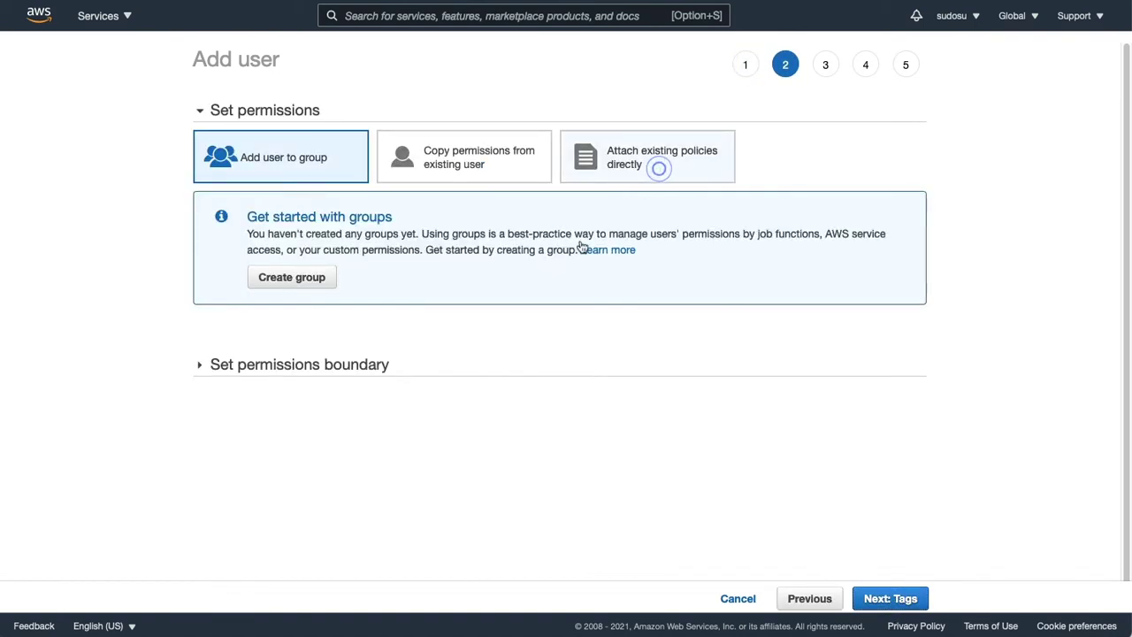
left_click(378, 240)
key("super+v")
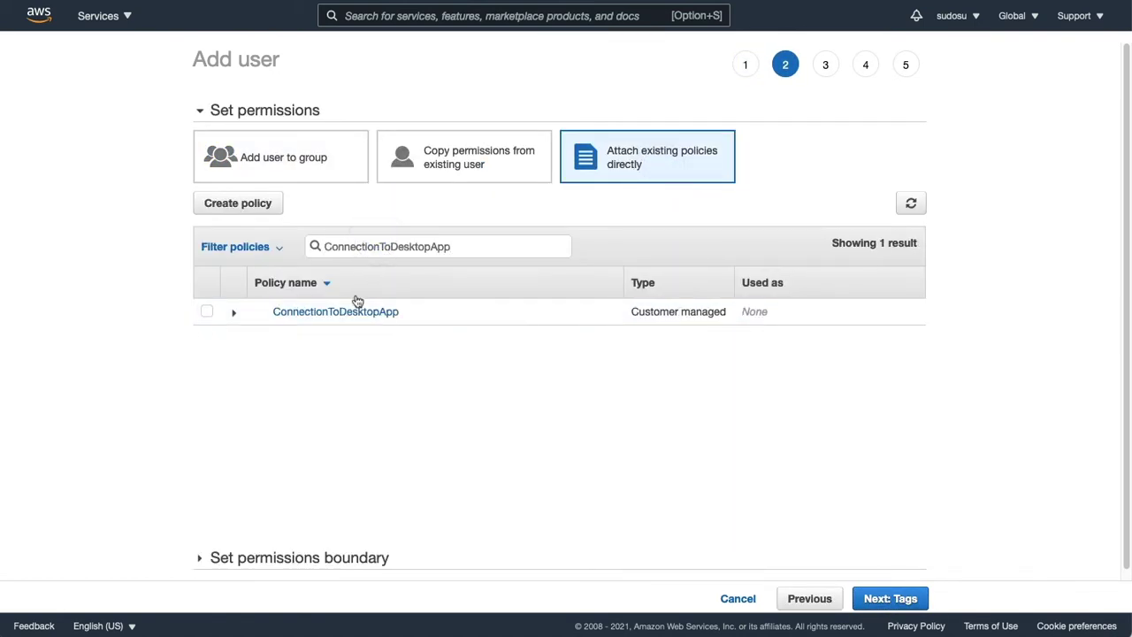
left_click(206, 311)
left_click(887, 602)
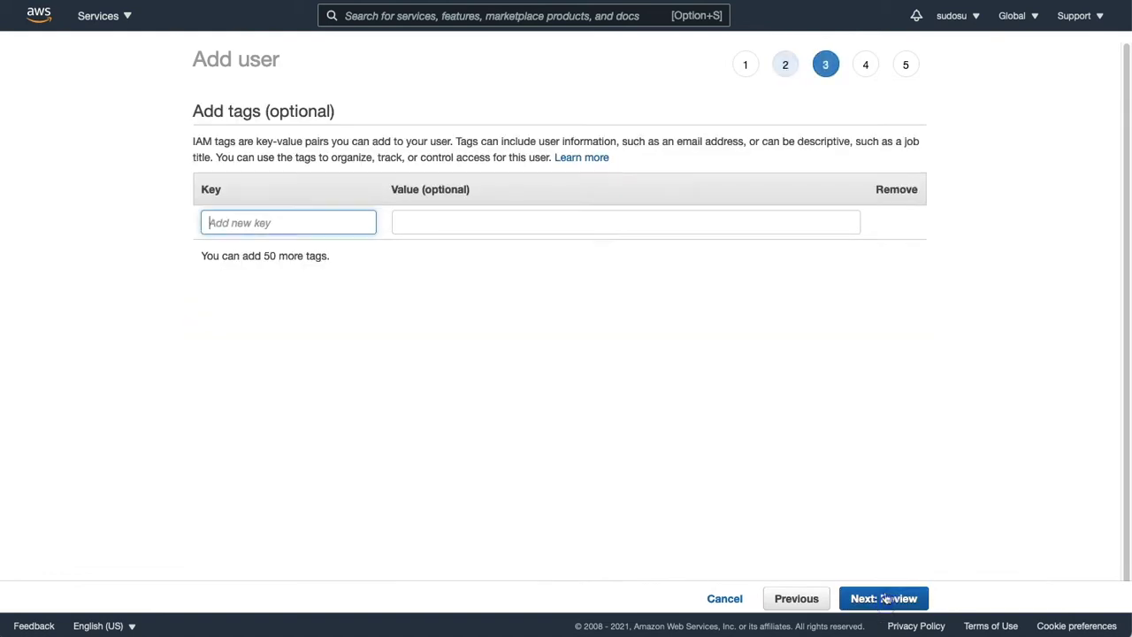
left_click(874, 601)
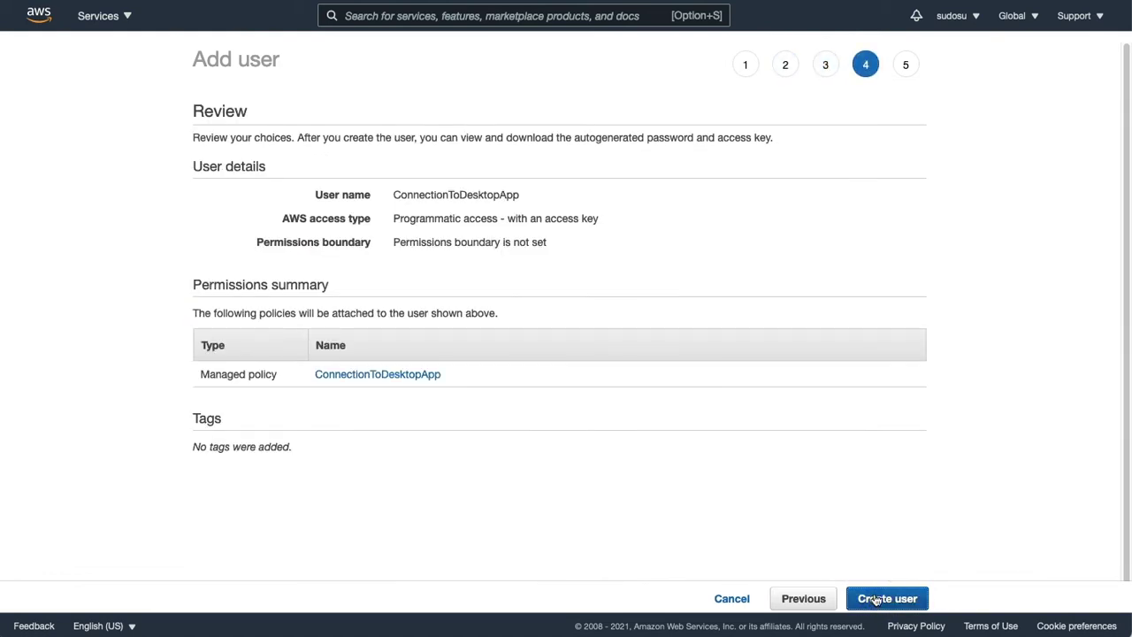
left_click(876, 601)
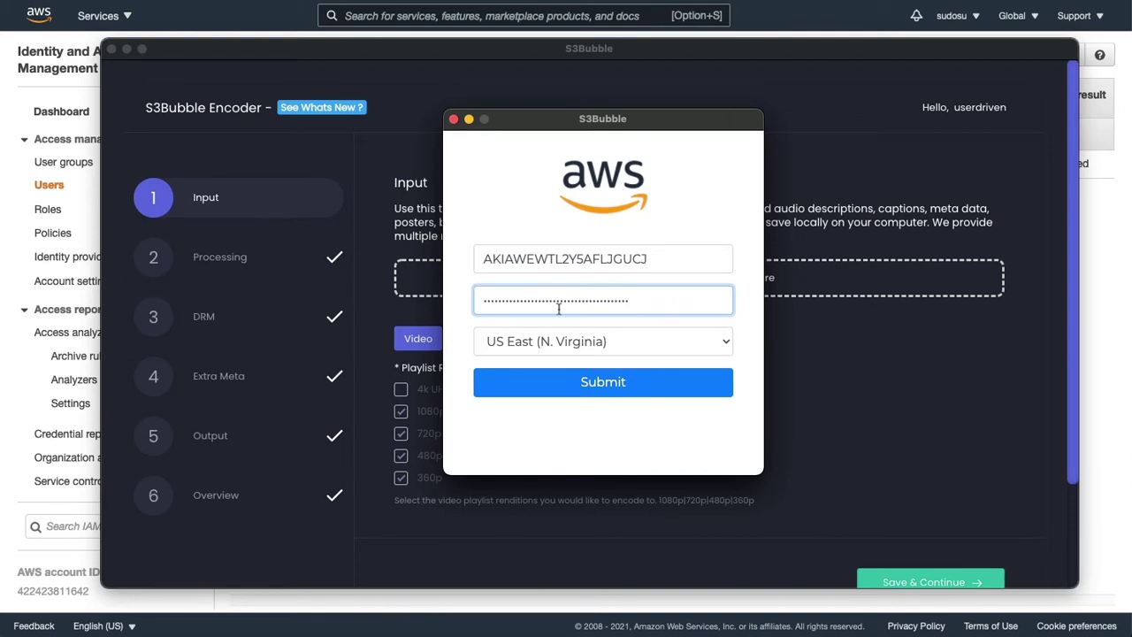
- Submit the entered AWS access key credentials in the S3Bubble desktop app for US East (N. Virginia) and restart the app
left_click(608, 393)
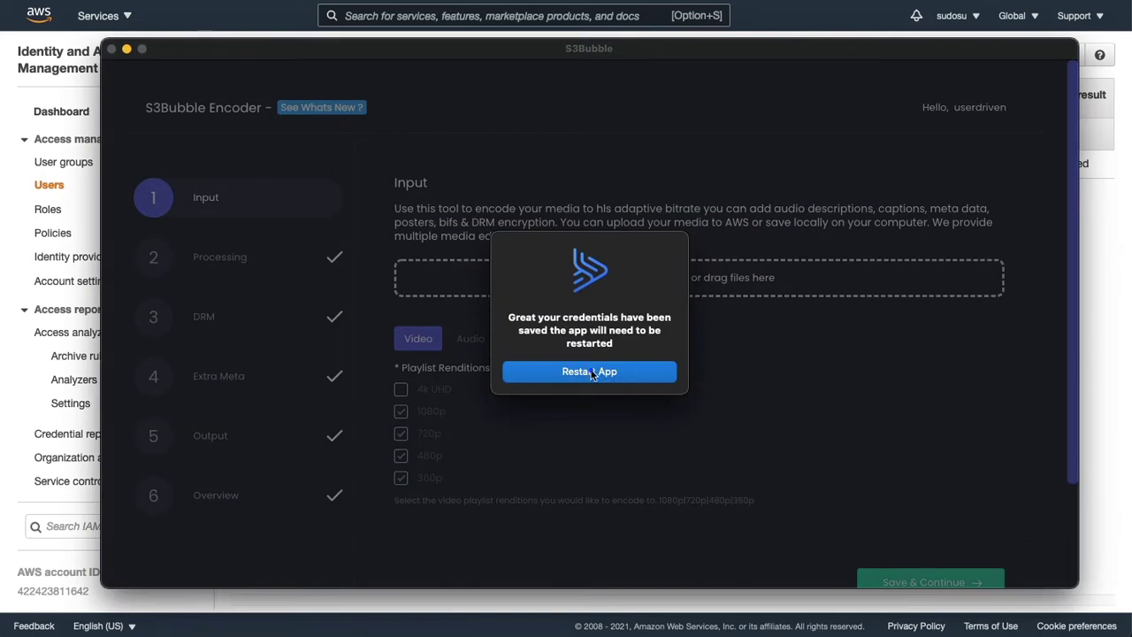
left_click(590, 372)
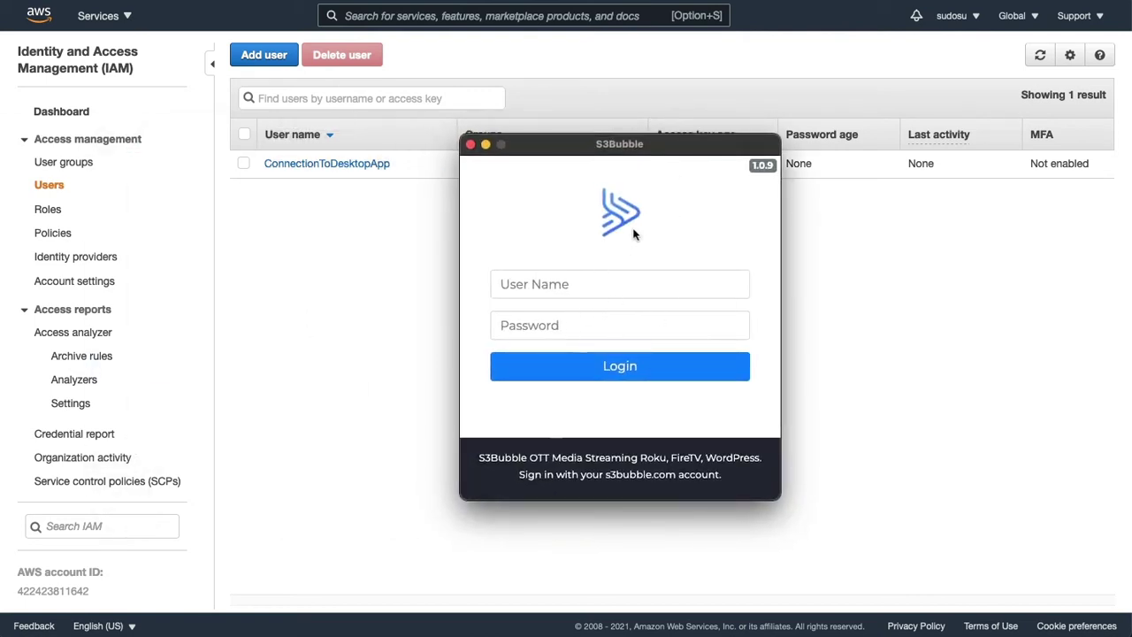
left_click_drag(665, 146, 642, 144)
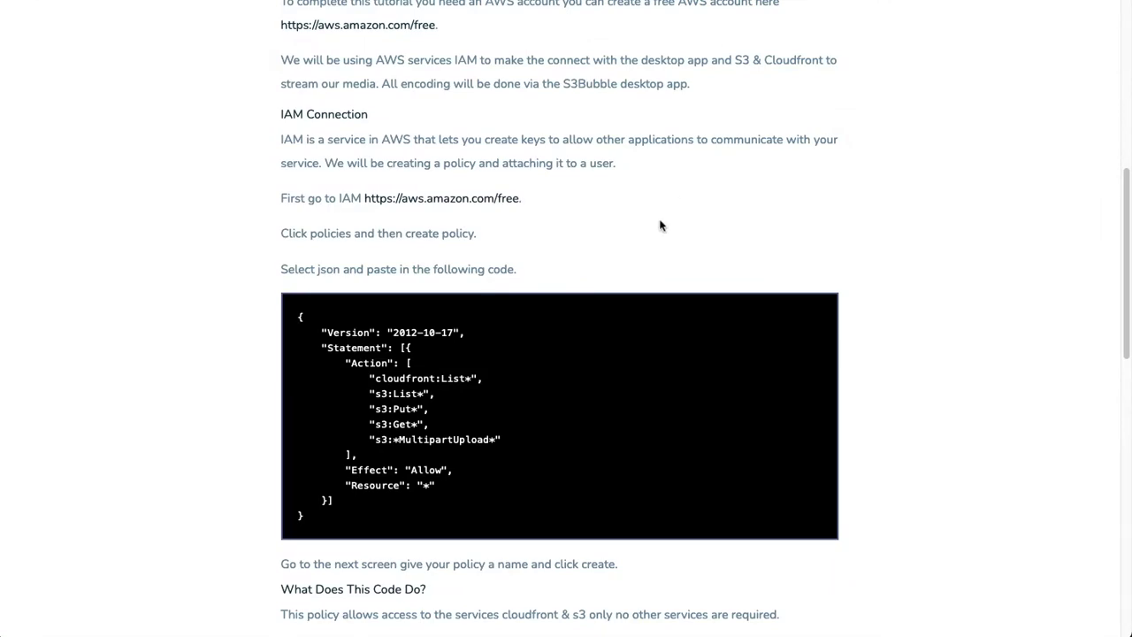
- Examine the Cloudformation Delivery Template page and its template code in the S3Bubble documentation
scroll(660, 224, "up", 5)
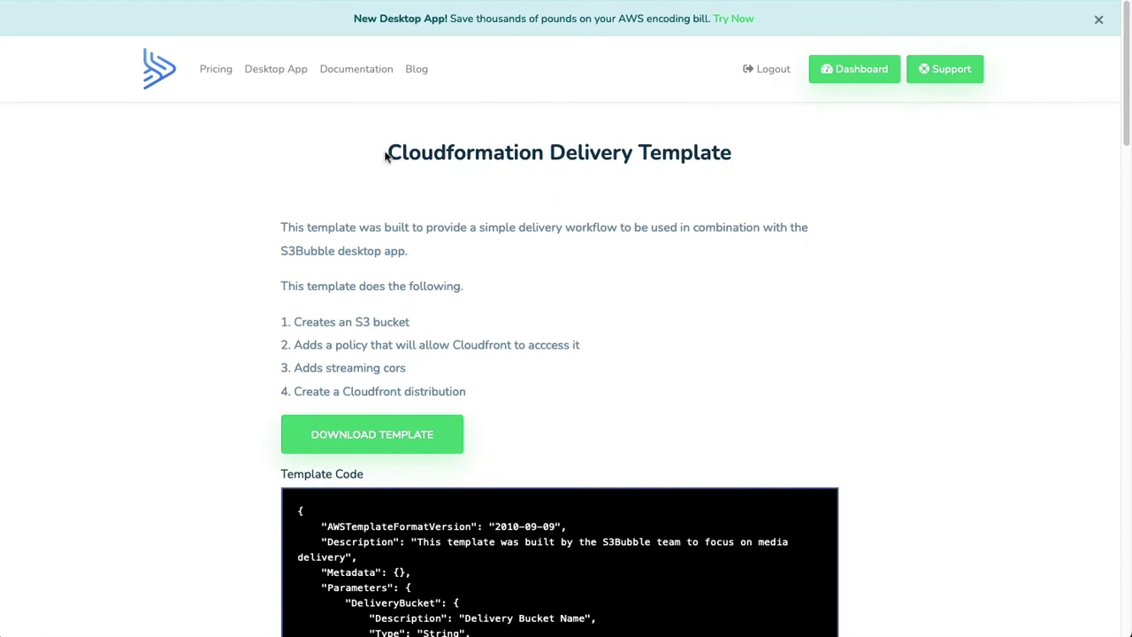
scroll(679, 217, "down", 7)
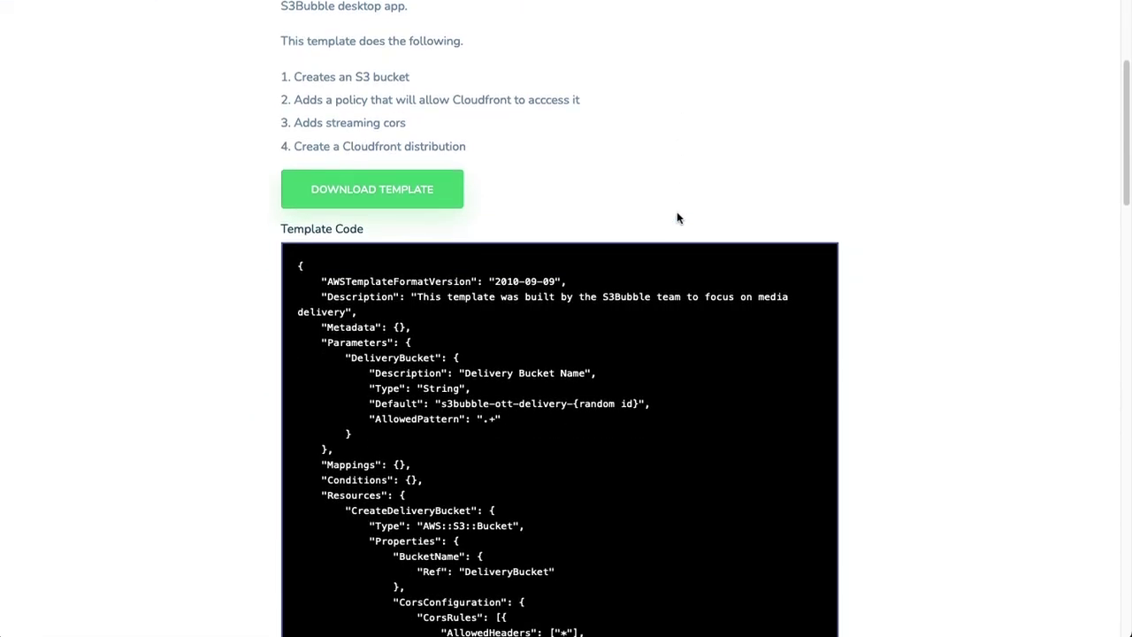
- Review the template code's delivery bucket, CORS rules, bucket policy, CloudFront distribution and output definitions
scroll(679, 218, "down", 9)
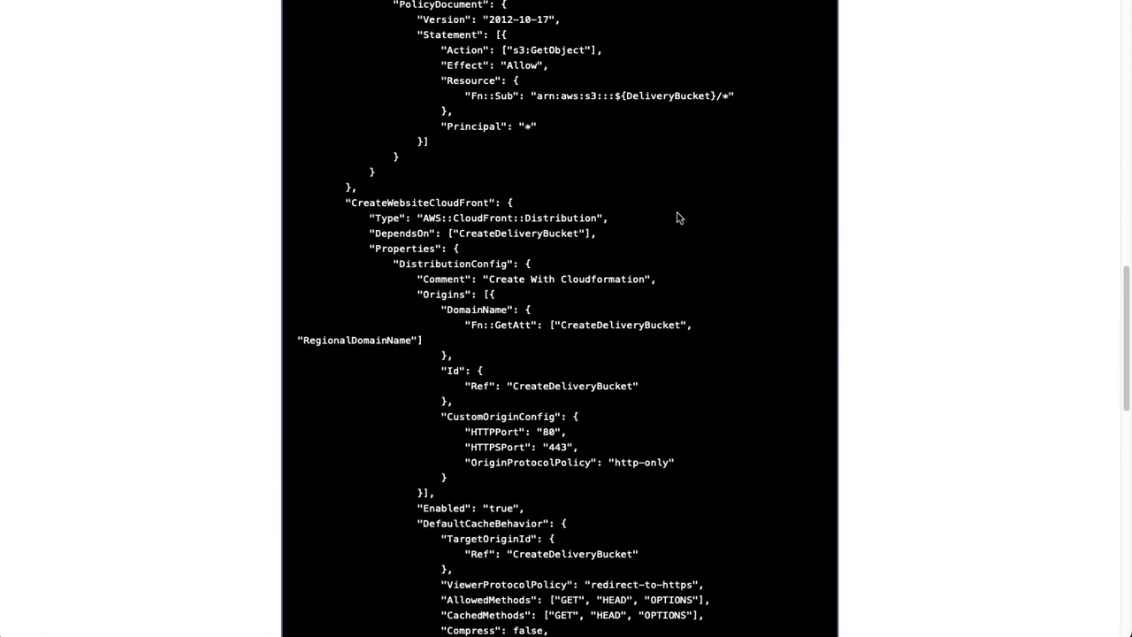
scroll(679, 217, "down", 3)
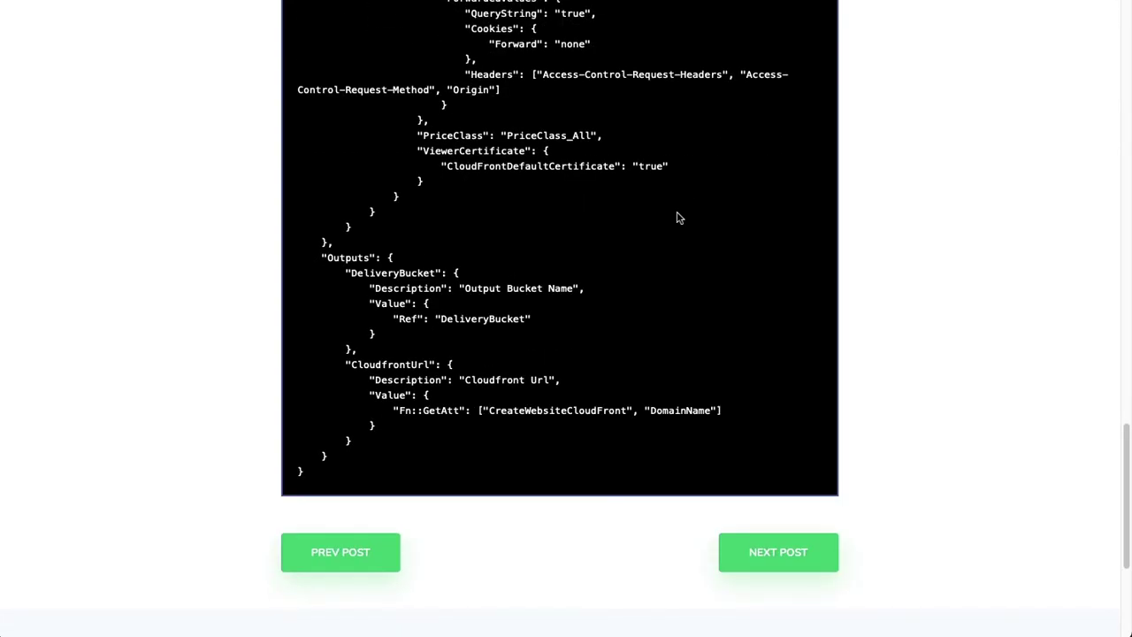
scroll(678, 218, "up", 18)
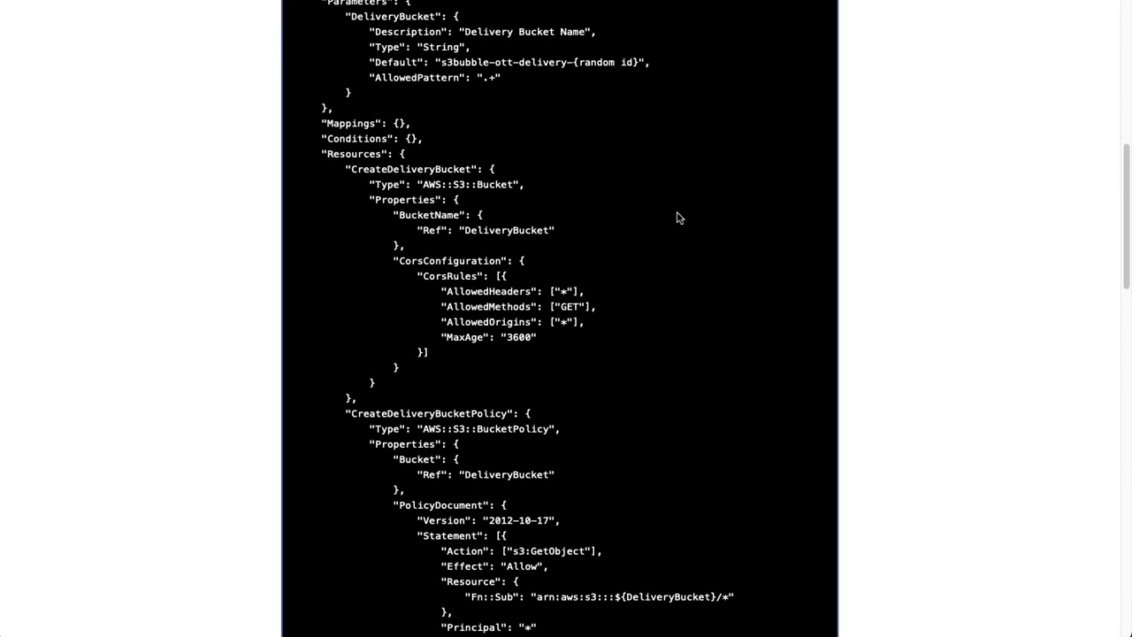
scroll(677, 218, "up", 3)
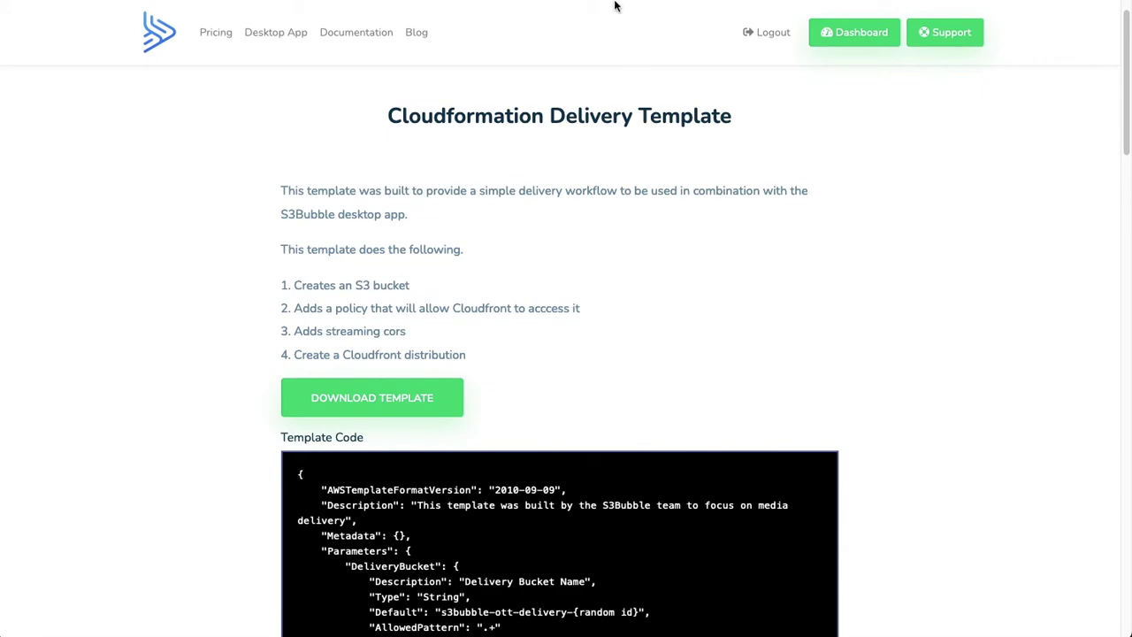
scroll(581, 167, "down", 3)
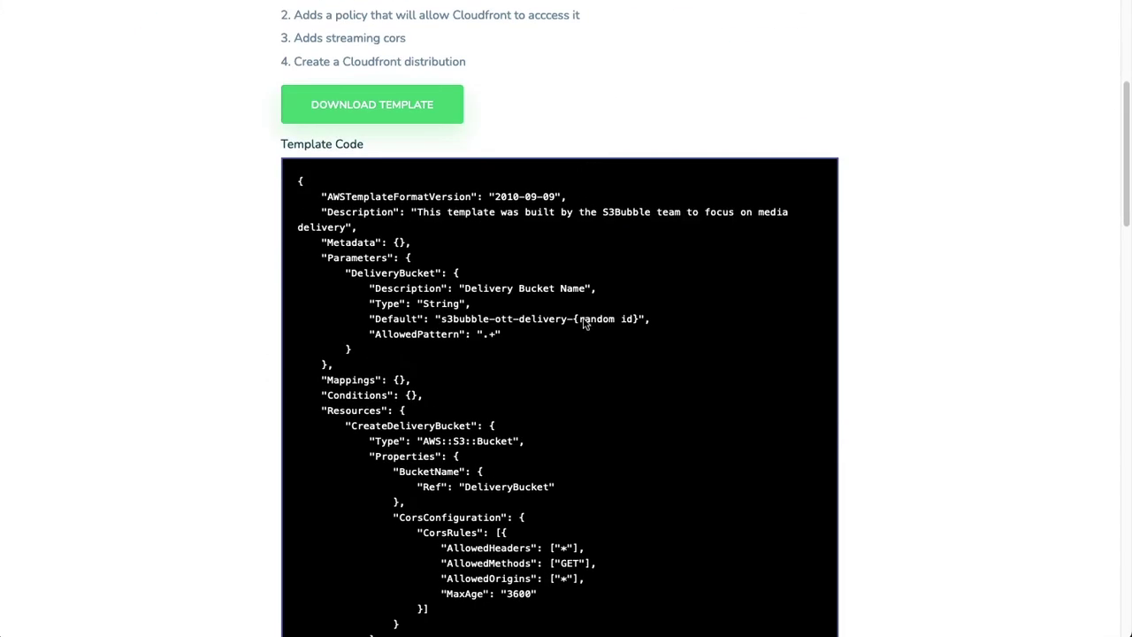
scroll(616, 309, "down", 5)
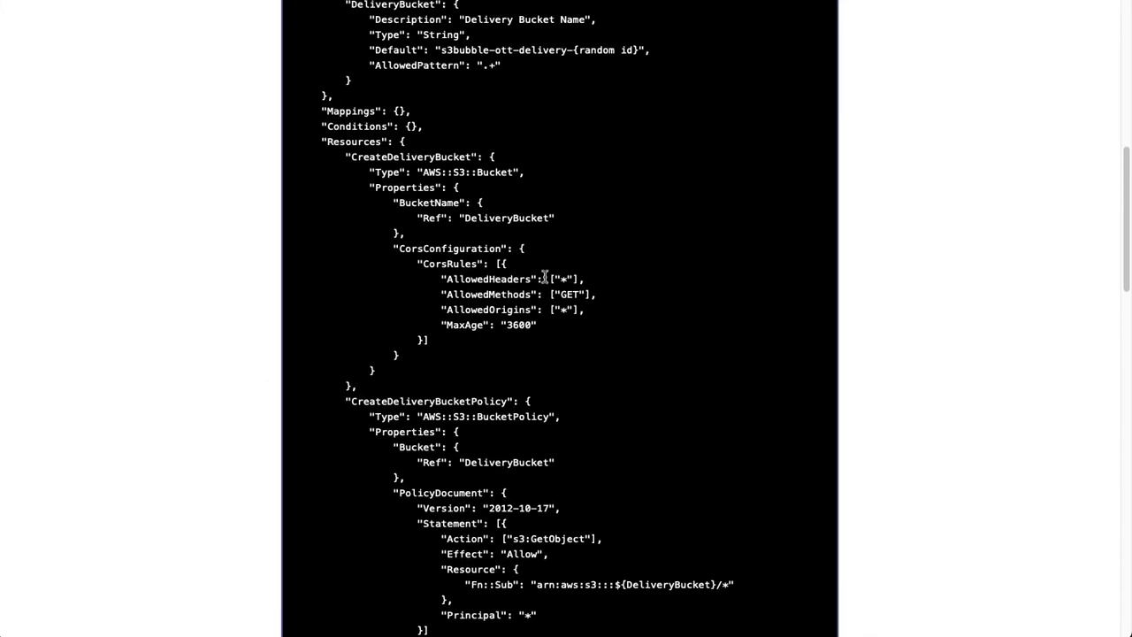
scroll(545, 276, "down", 2)
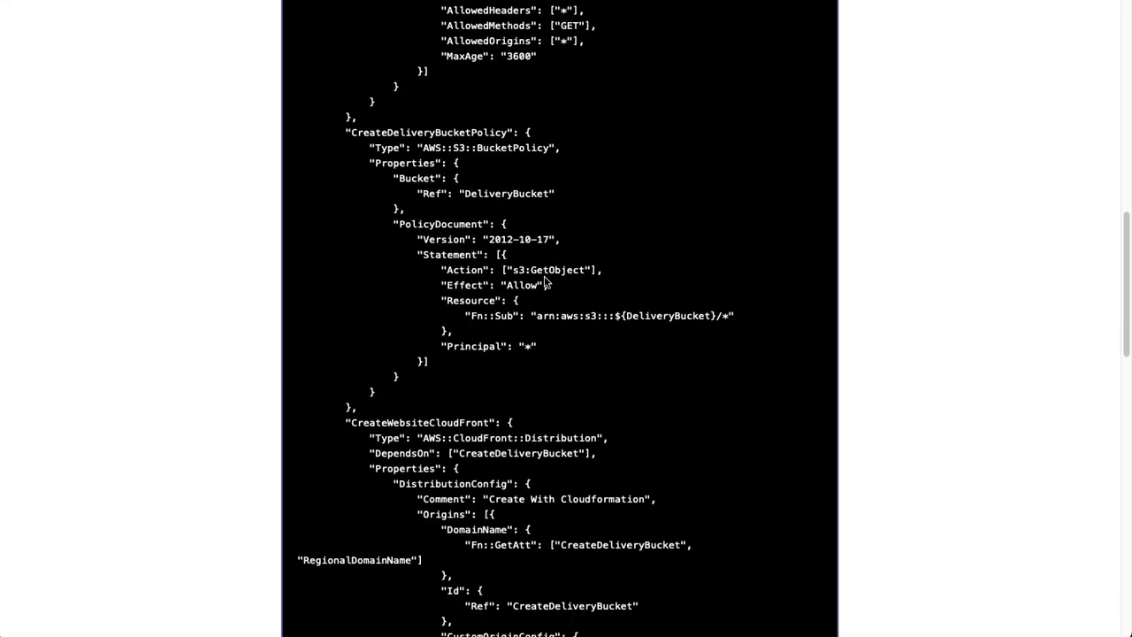
scroll(547, 282, "down", 4)
scroll(545, 281, "up", 5)
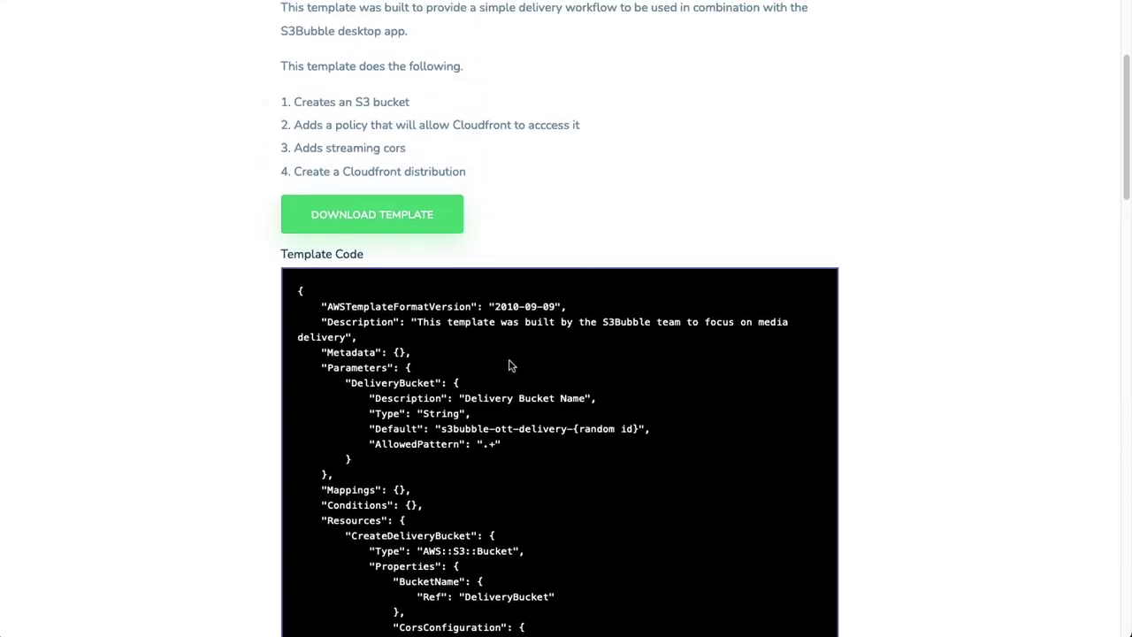
scroll(534, 346, "up", 3)
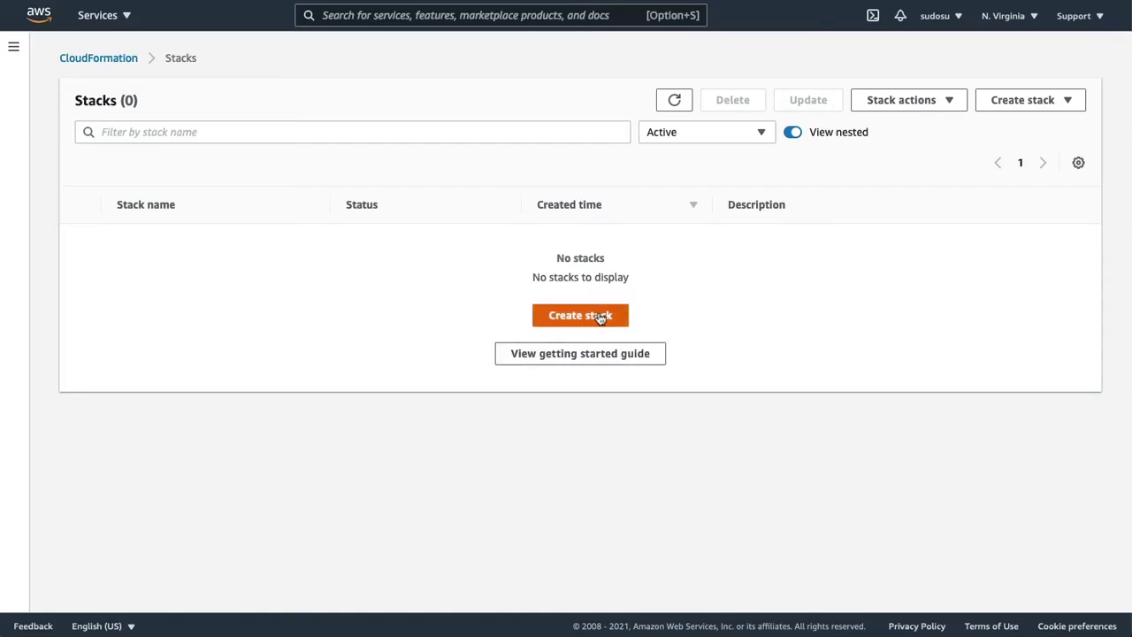
- Start a new stack in the AWS CloudFormation console by uploading delivery-template.json as its template and continue to the stack details
left_click(599, 313)
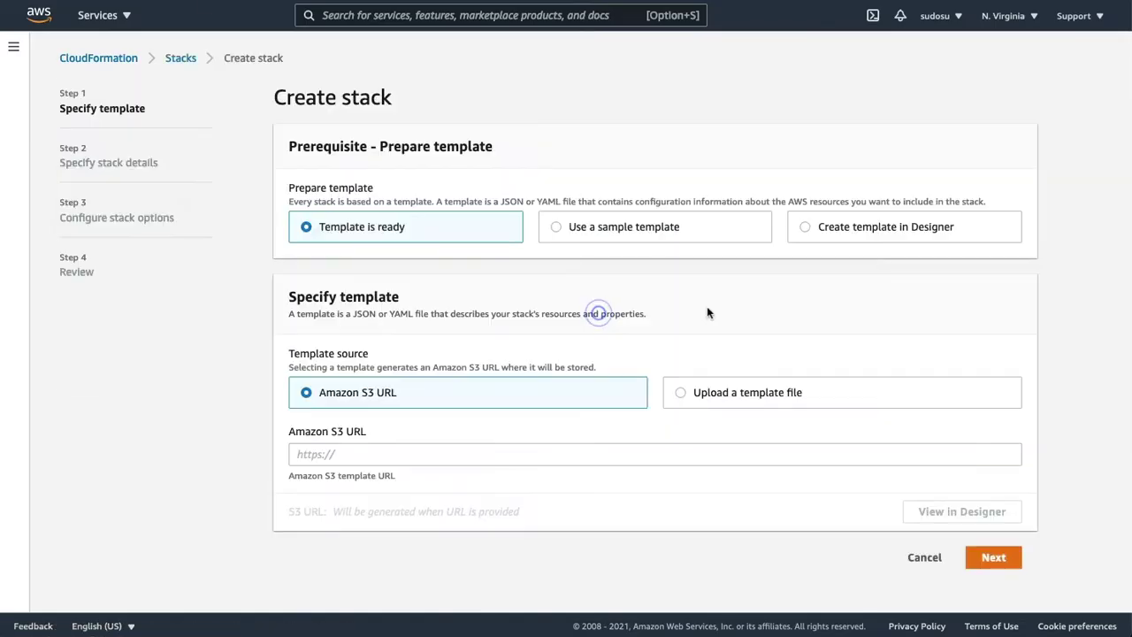
left_click(681, 392)
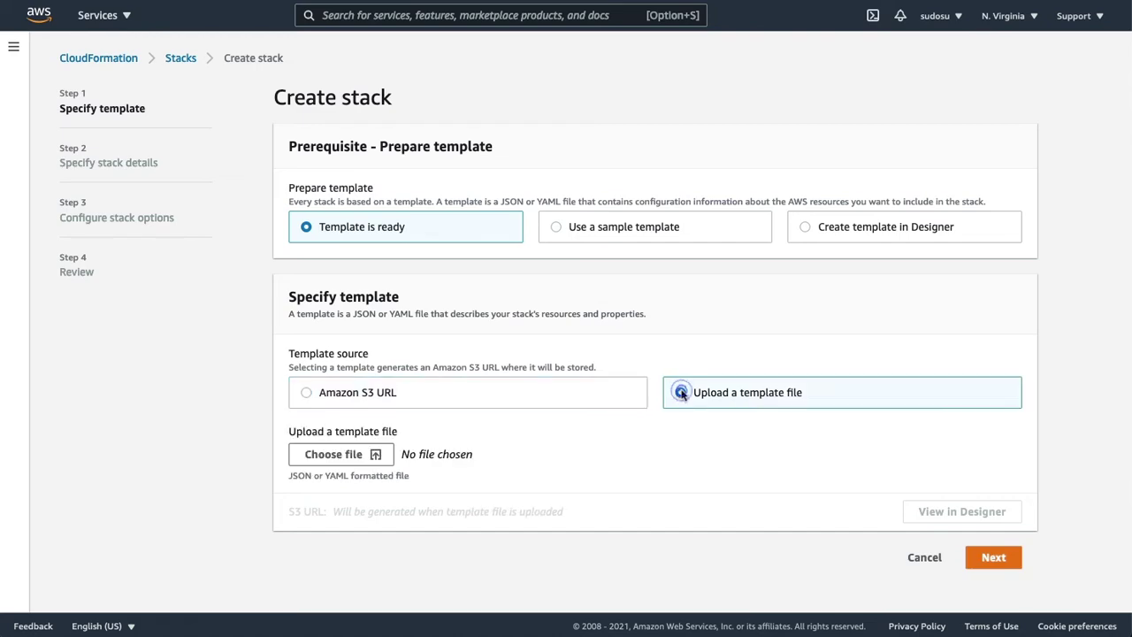
left_click(376, 453)
left_click(352, 456)
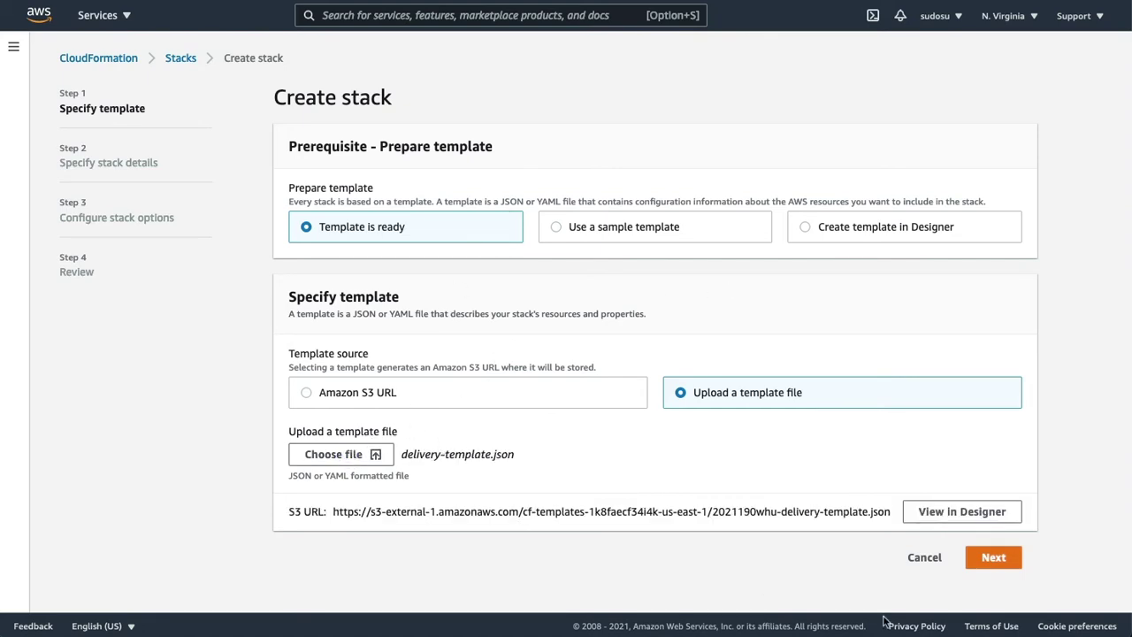
left_click(999, 564)
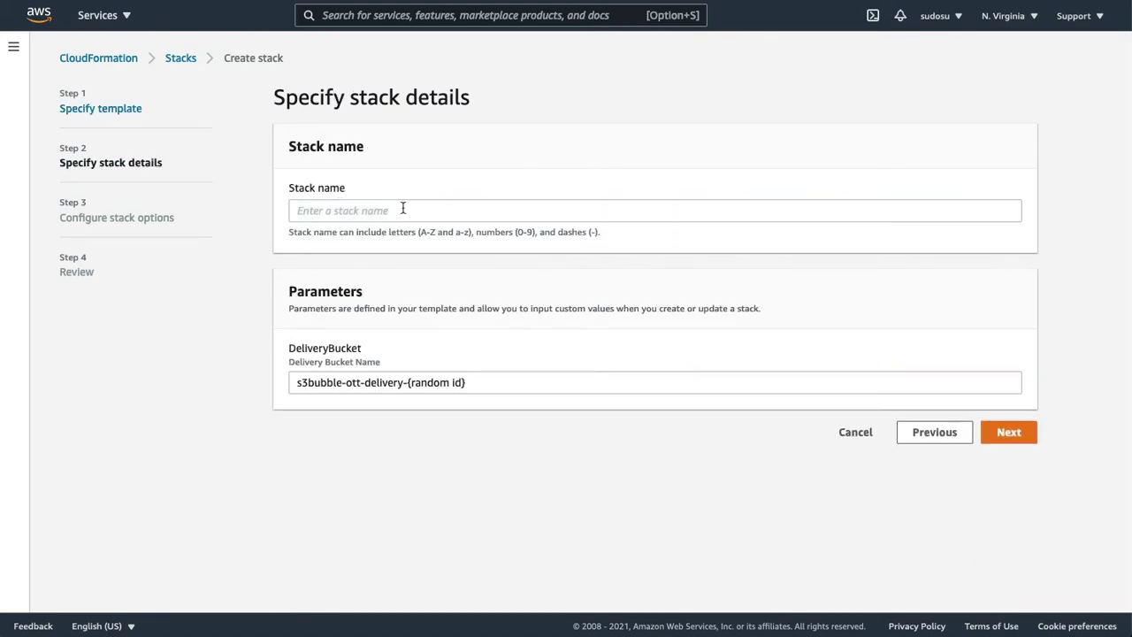
- Name the stack DeliveryWorkflow, set the DeliveryBucket parameter to s3bubble-ott-delivery-mycom, and continue to the stack options
left_click(403, 209)
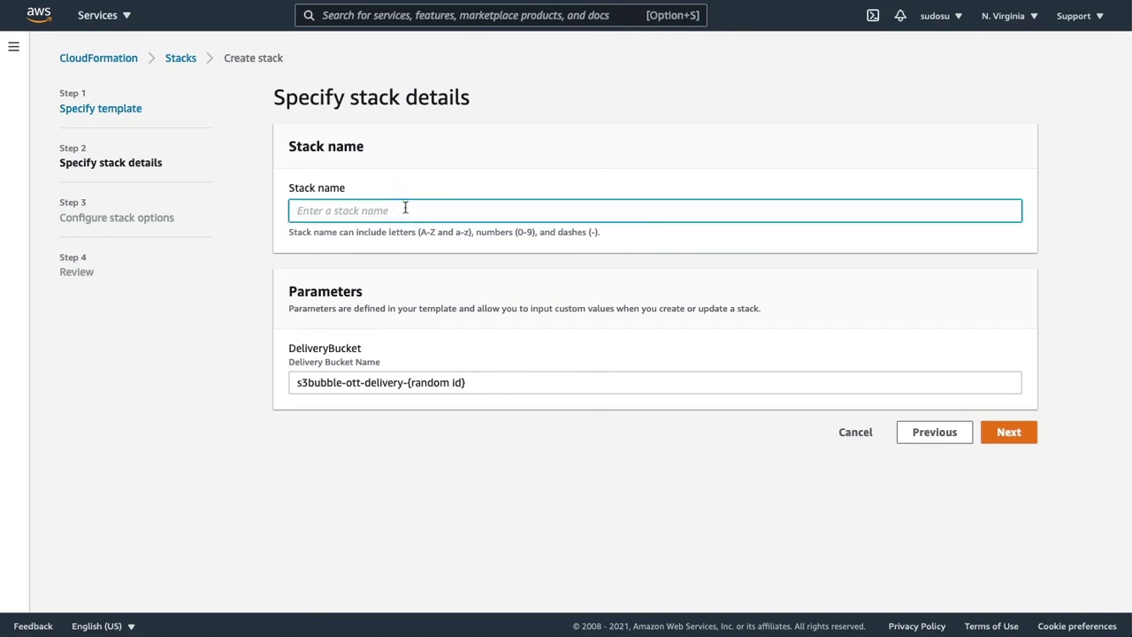
type("DeliveryWorkflow")
left_click(406, 382)
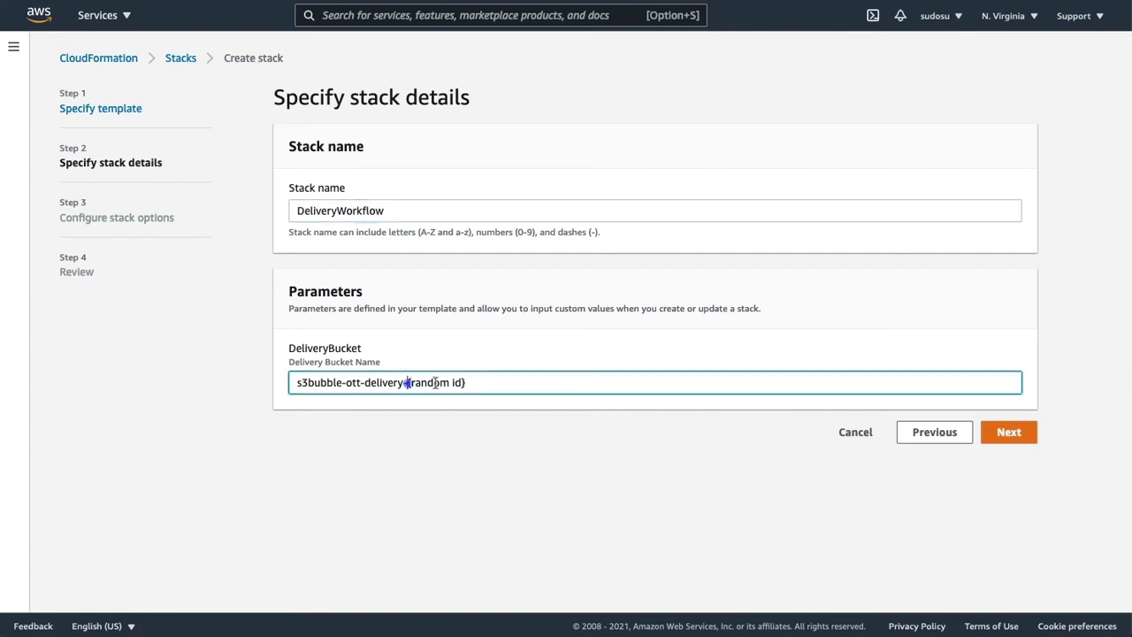
left_click_drag(435, 382, 544, 382)
type("mycom")
left_click(1008, 432)
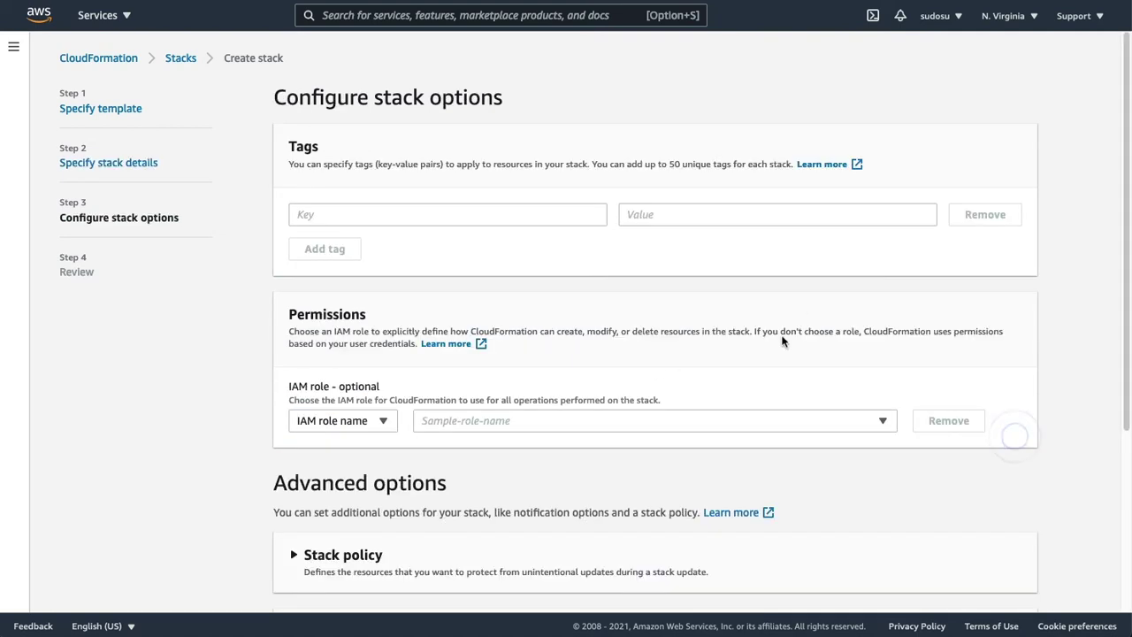
- Keep the default stack options without tags or an IAM role, and create the stack from the review page
scroll(849, 442, "down", 5)
left_click(991, 584)
scroll(941, 402, "down", 10)
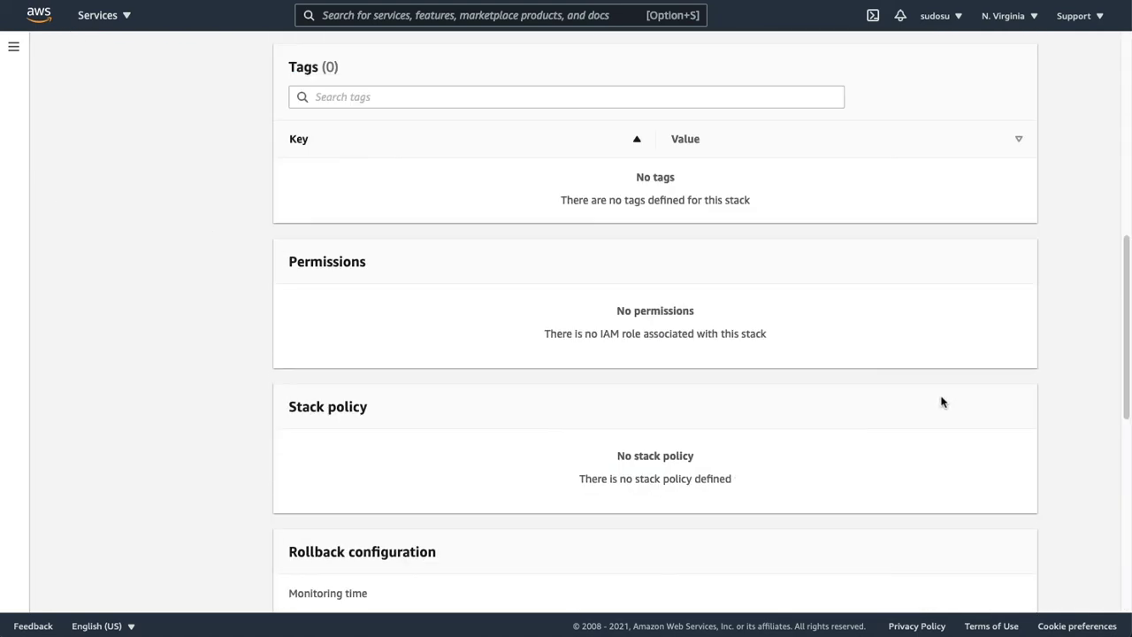
scroll(941, 401, "down", 10)
left_click(987, 589)
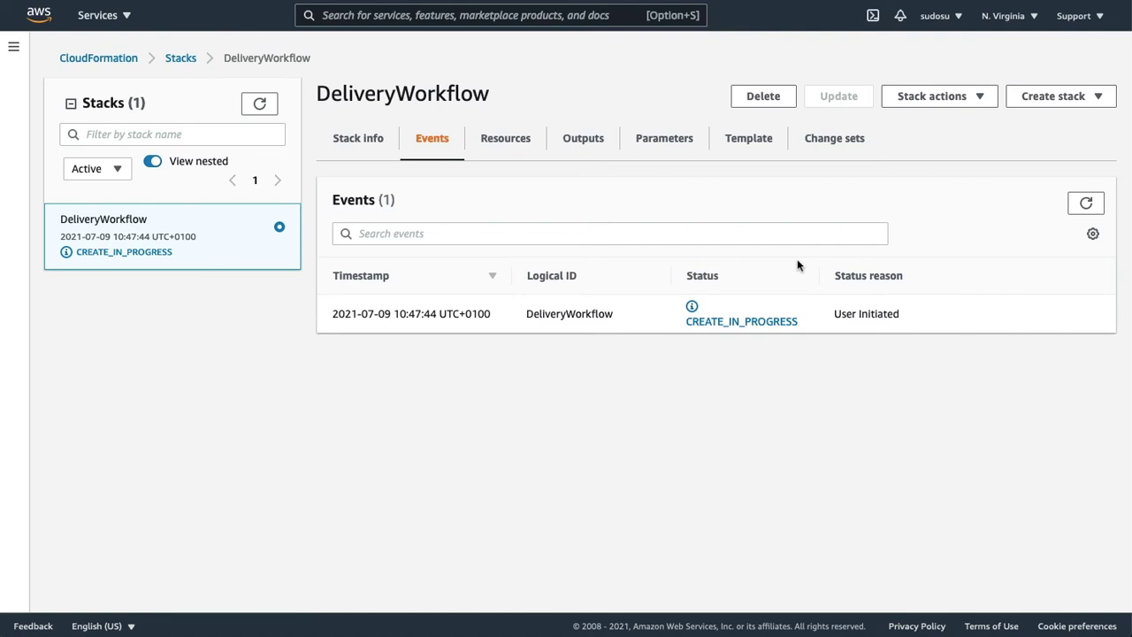
- Refresh the DeliveryWorkflow stack's events to follow its creation, and check its resources and outputs
left_click(1082, 205)
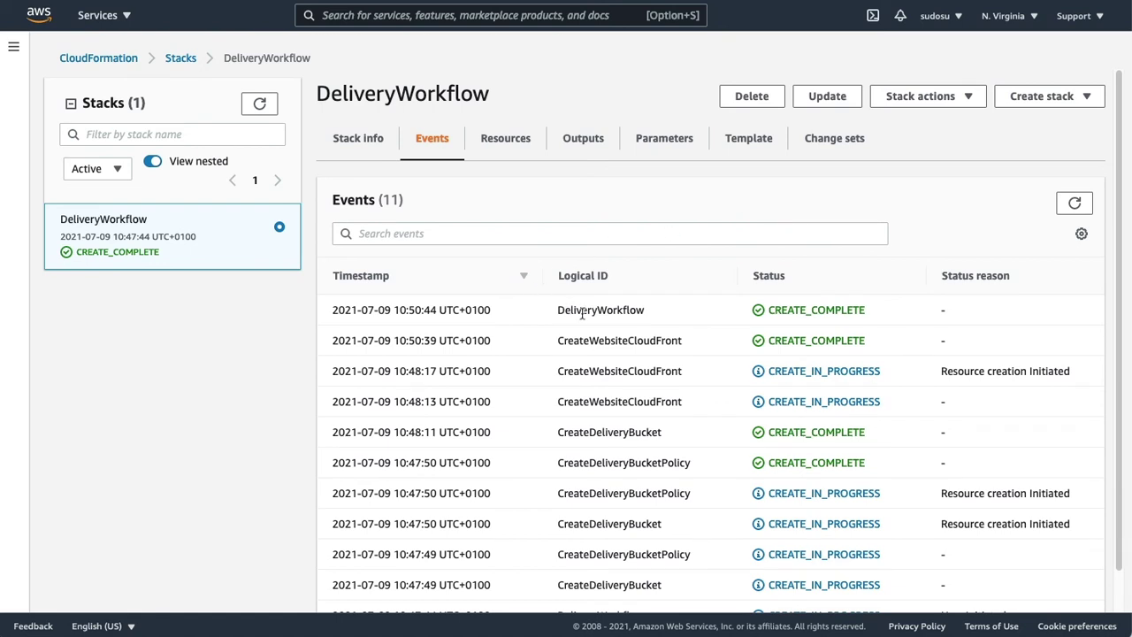
left_click(1072, 204)
left_click(506, 142)
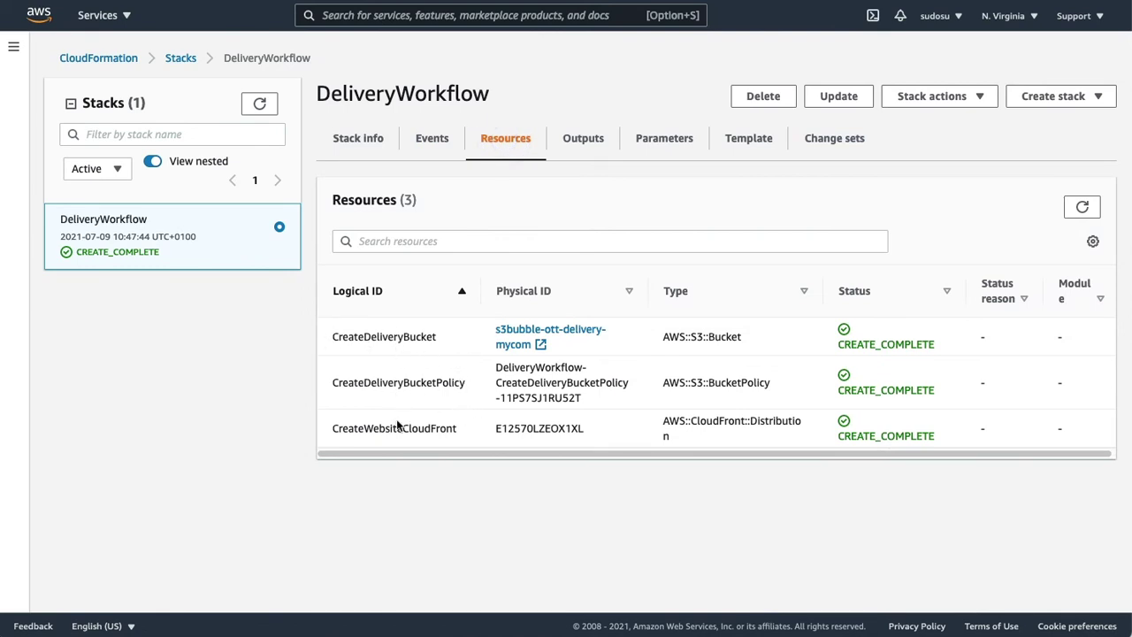
left_click(582, 139)
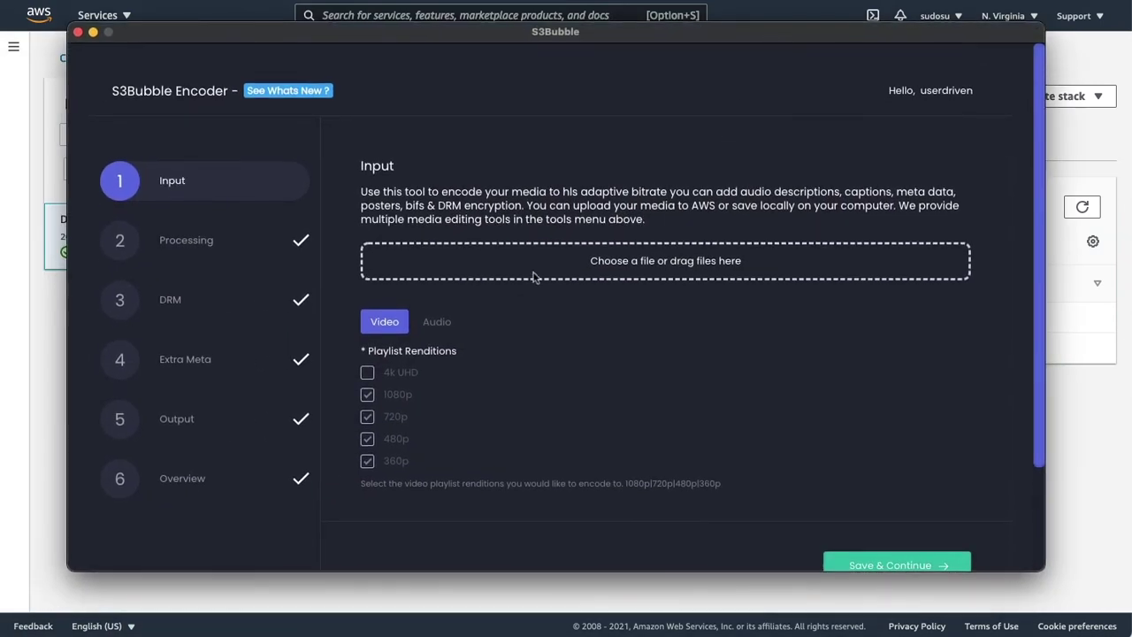
- Add intro.mp4 to the S3Bubble desktop encoder with the preset renditions, leaving processing, DRM and extra meta empty
left_click_drag(53, 271, 632, 258)
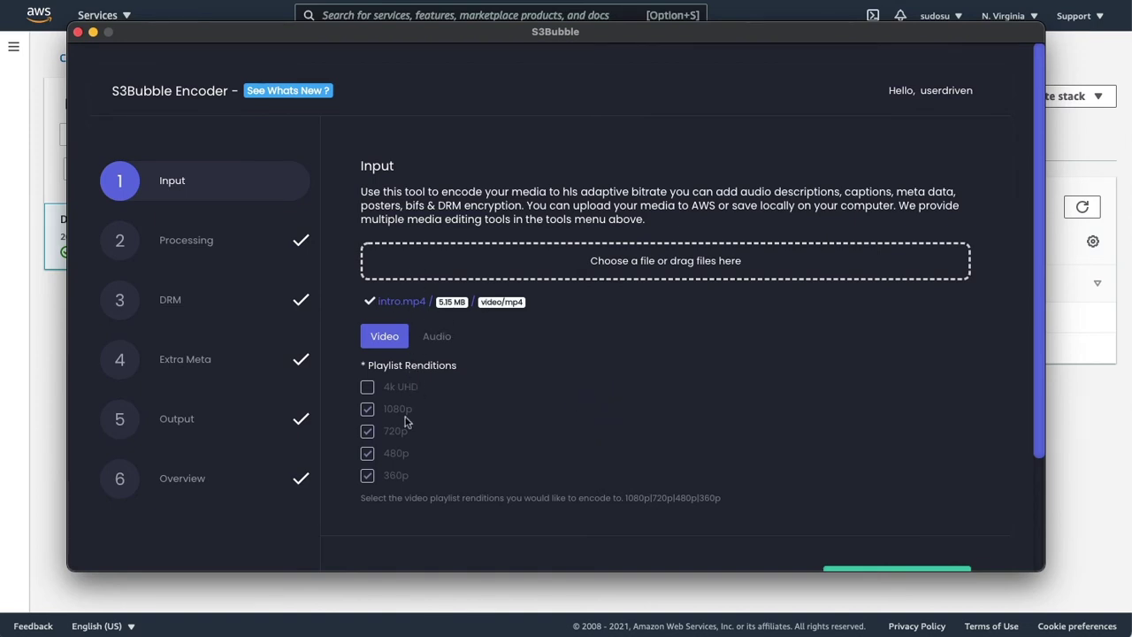
scroll(409, 422, "down", 2)
left_click(931, 525)
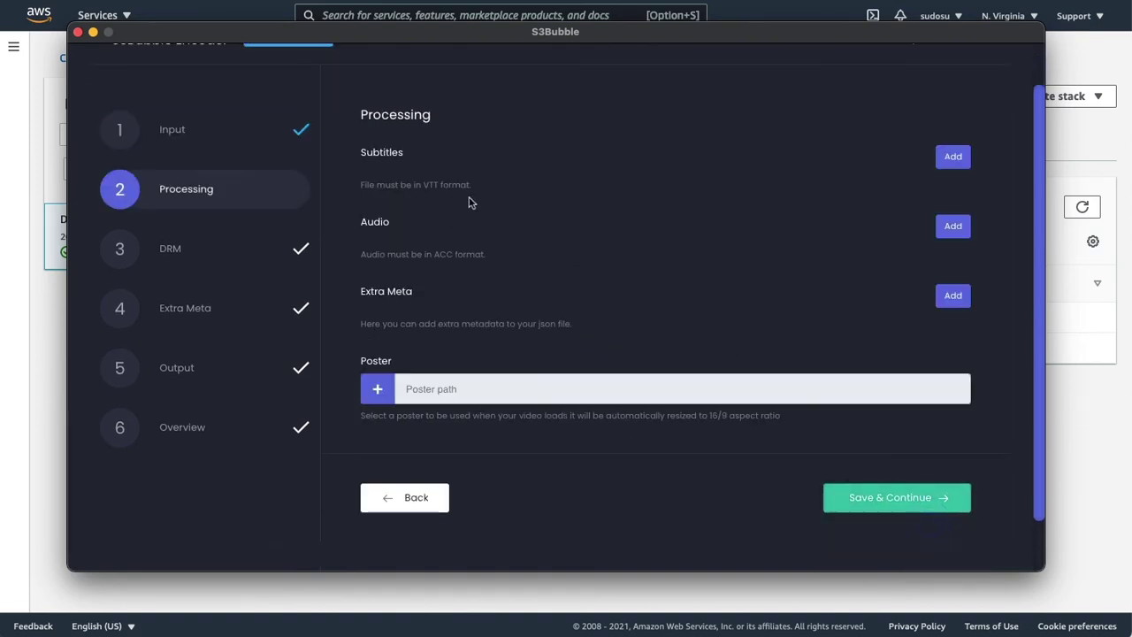
left_click(900, 498)
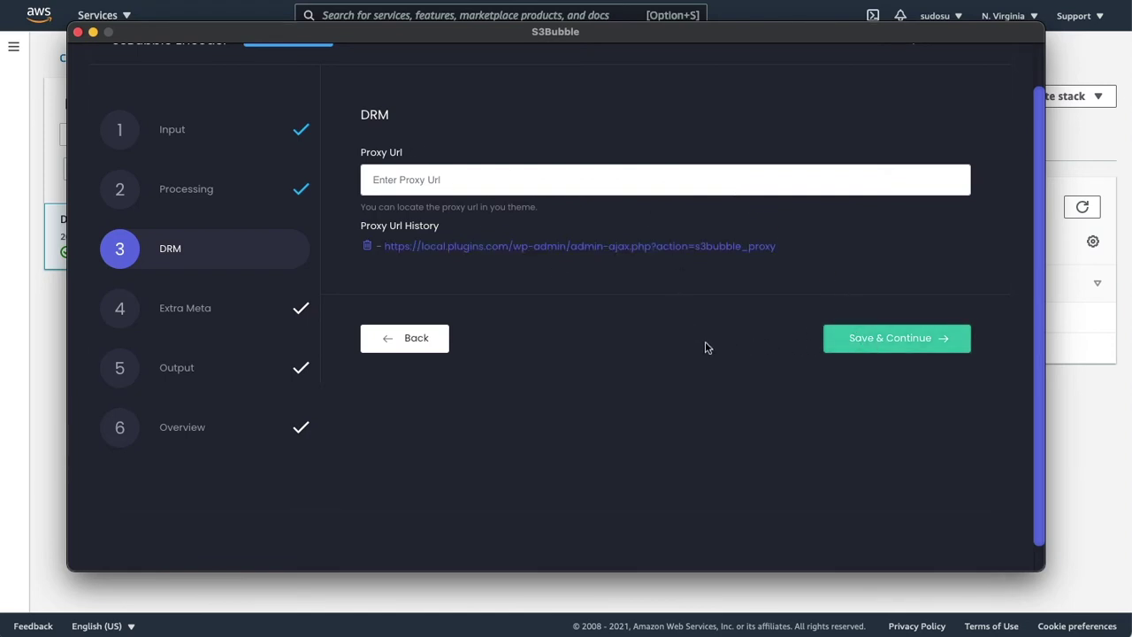
left_click(868, 347)
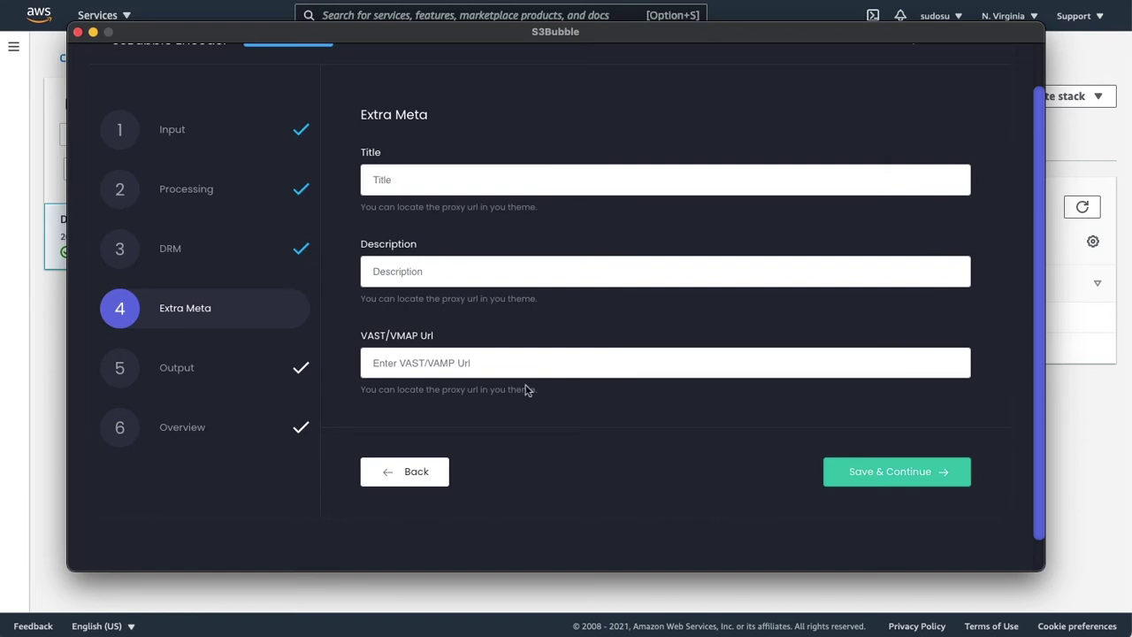
left_click(882, 472)
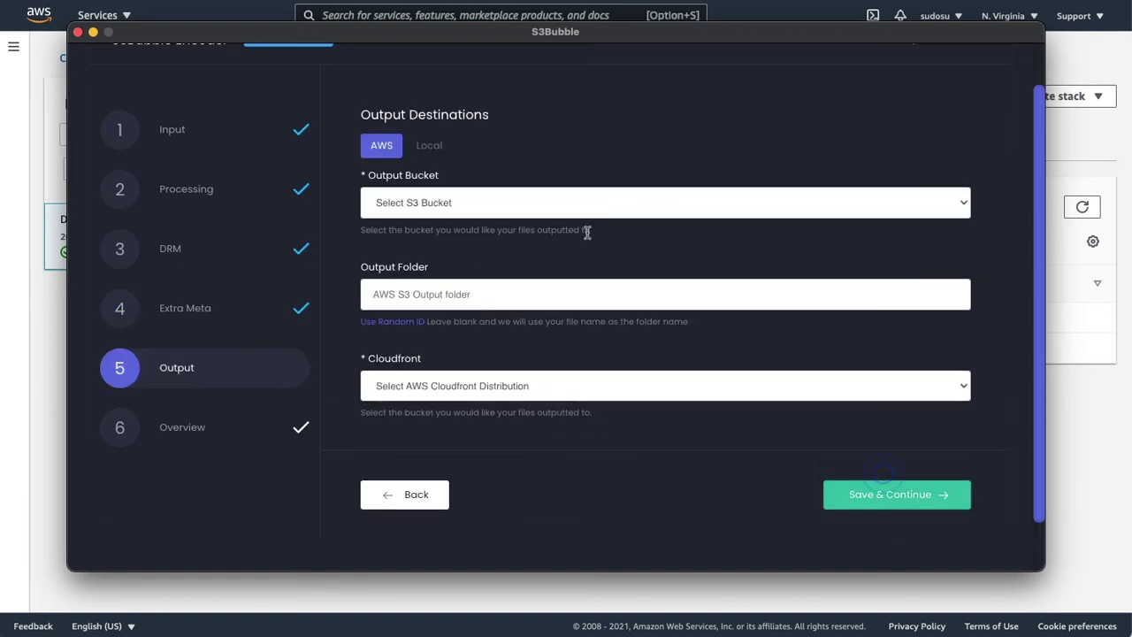
- Set the AWS output bucket to s3bubble-ott-delivery-mycom, use a random ID as the output folder, and save the output settings
left_click(433, 202)
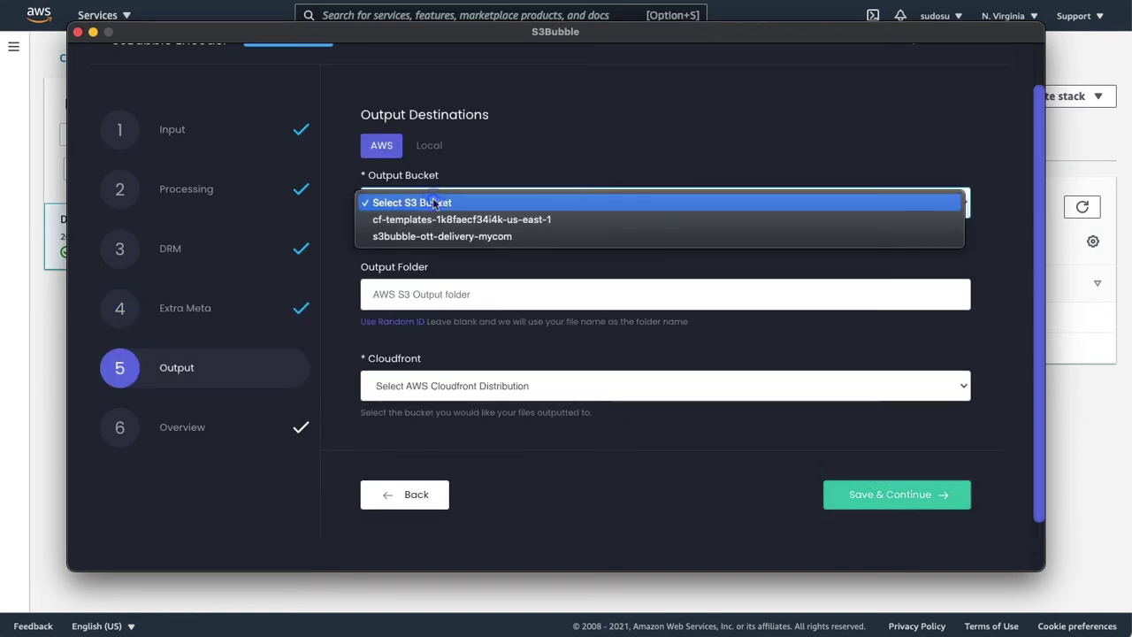
left_click(460, 239)
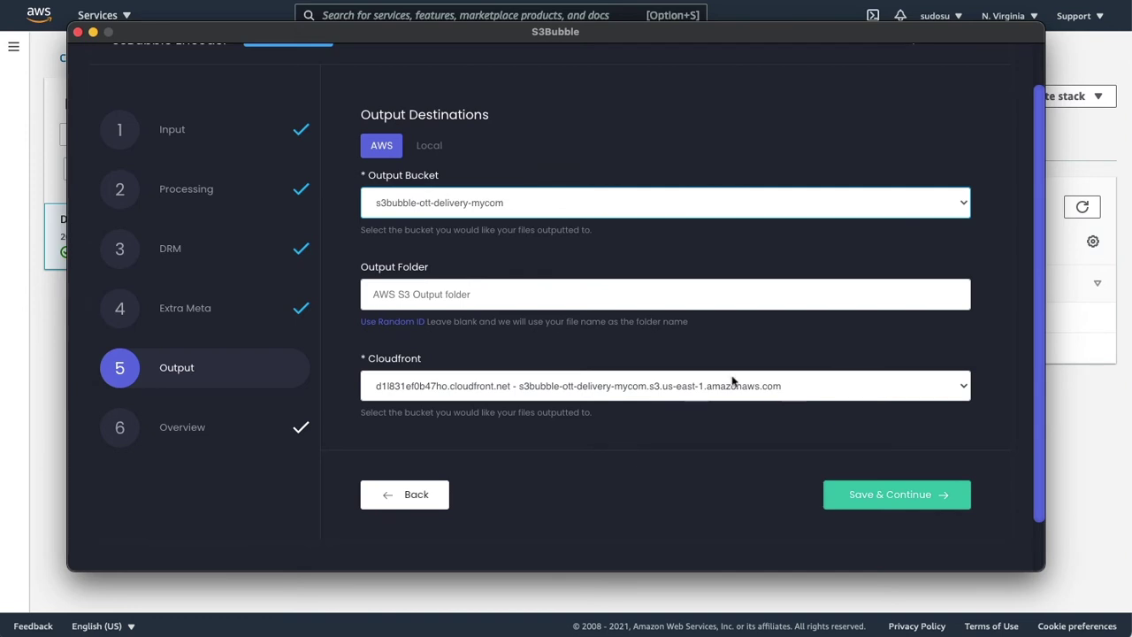
left_click(399, 326)
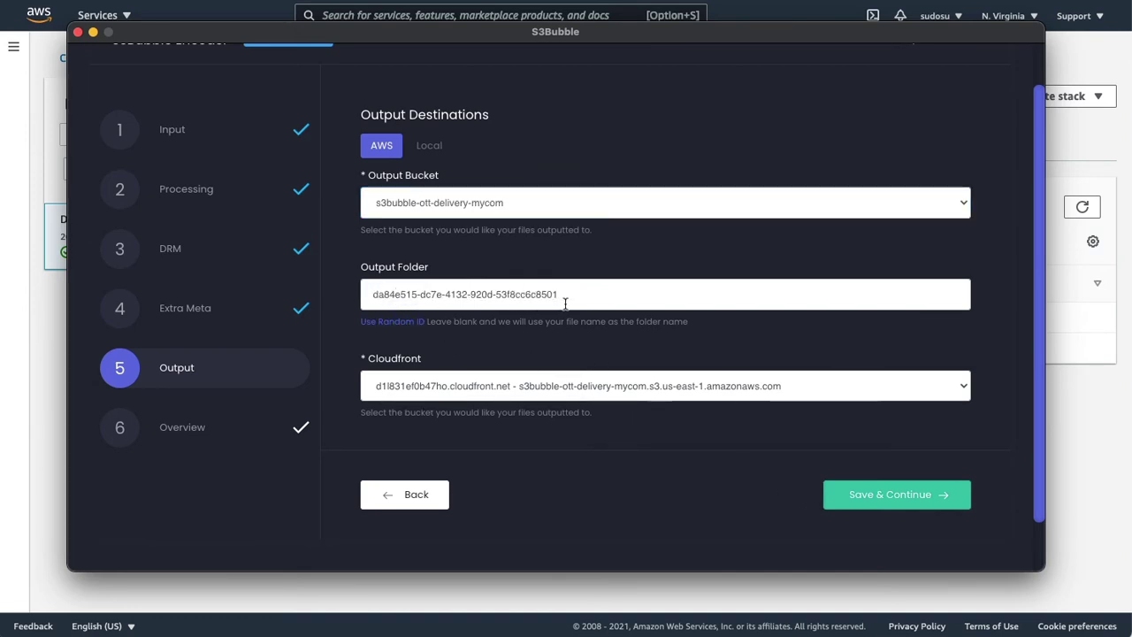
left_click(847, 494)
- Start encoding and uploading the video, and select the video code in its player HTML
left_click(912, 287)
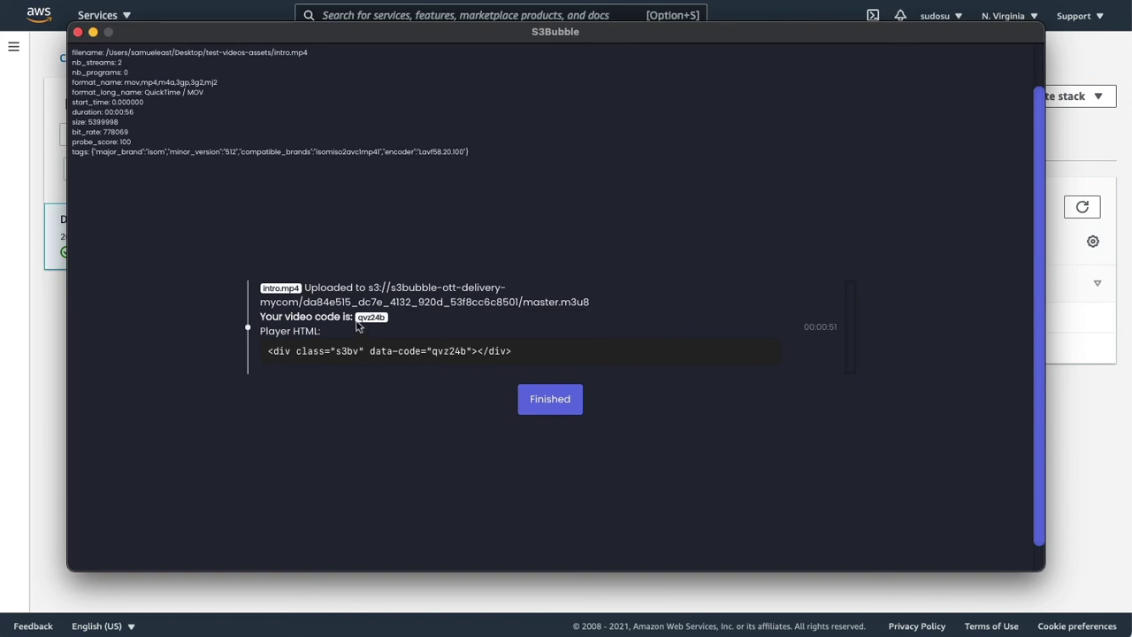
left_click(432, 350)
left_click_drag(432, 350, 459, 356)
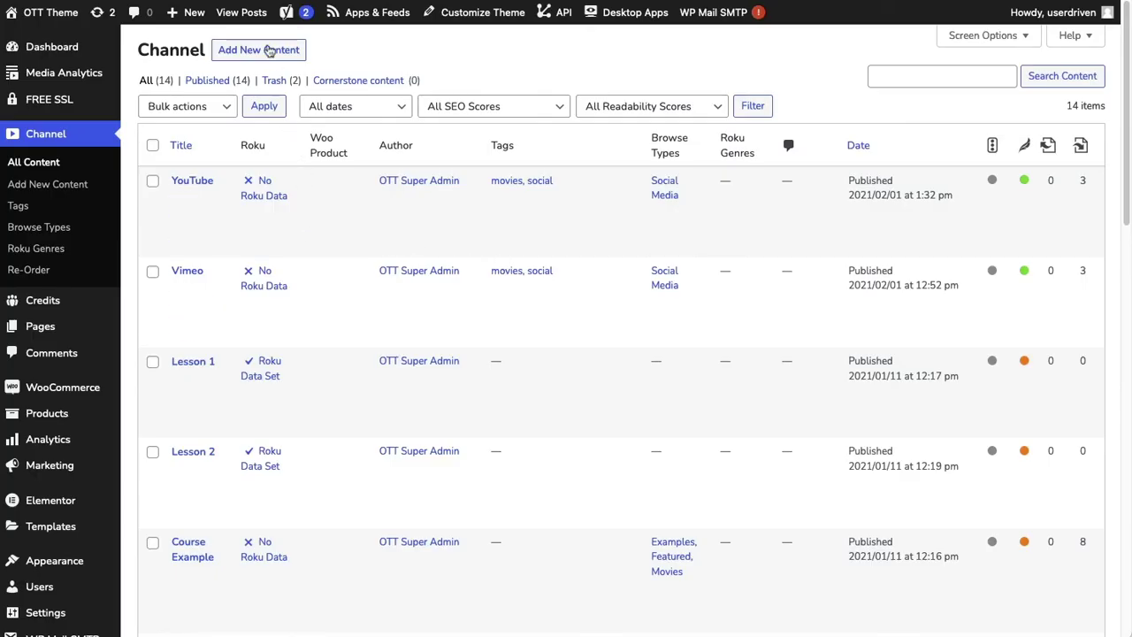
- Add a new channel content item in the WordPress admin, dismiss the block editor welcome guide, and title it Desktop App
left_click(263, 55)
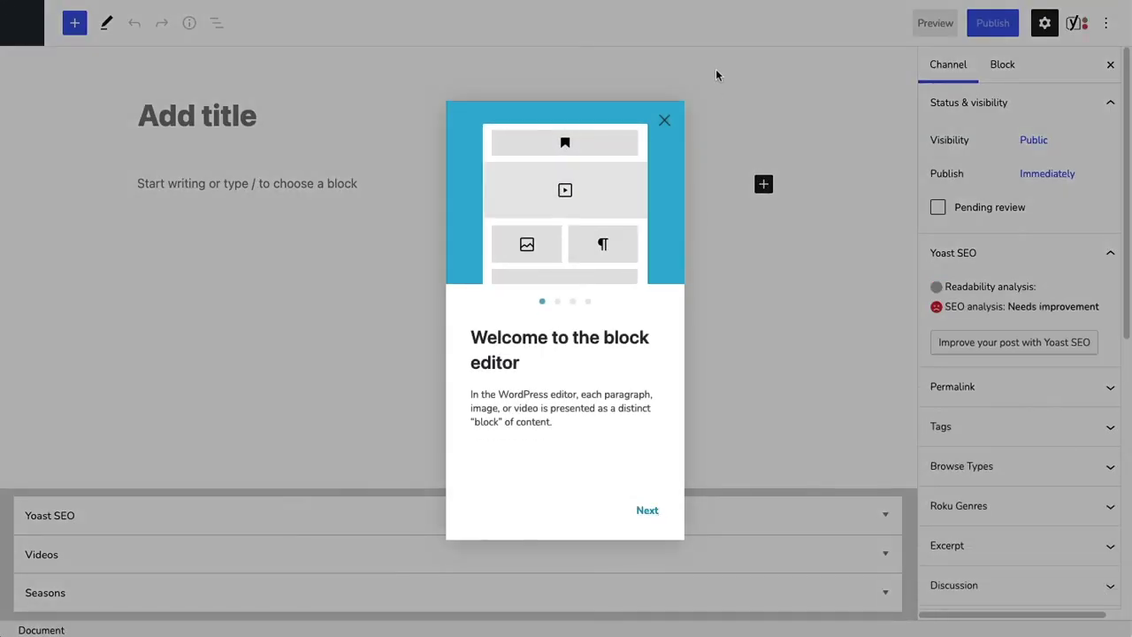
left_click(665, 121)
left_click(274, 125)
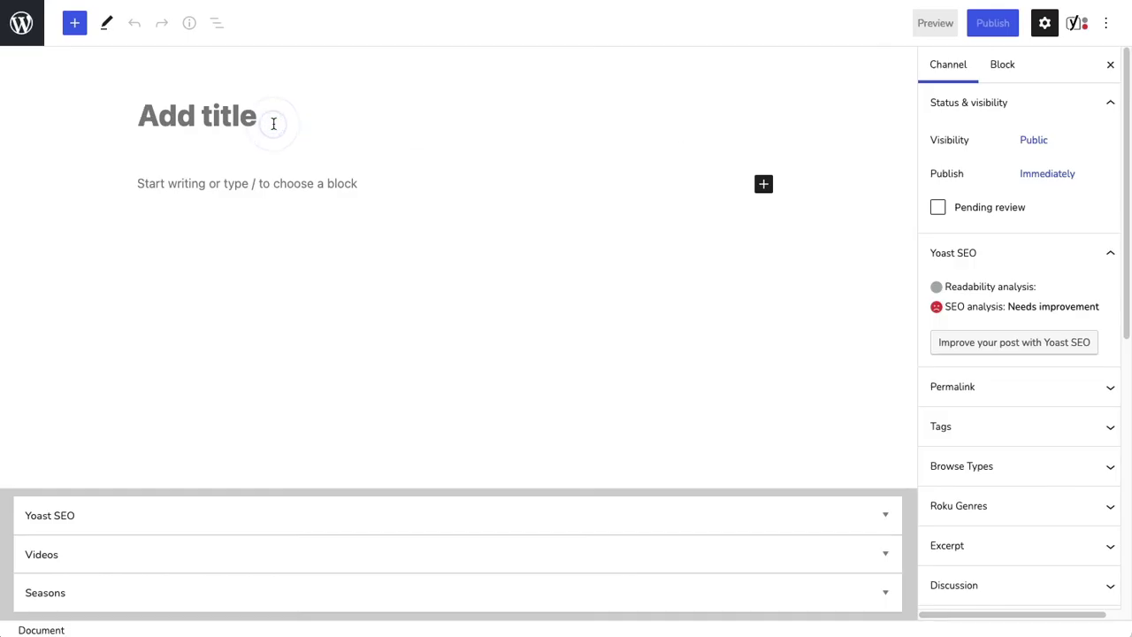
type("Desktop App")
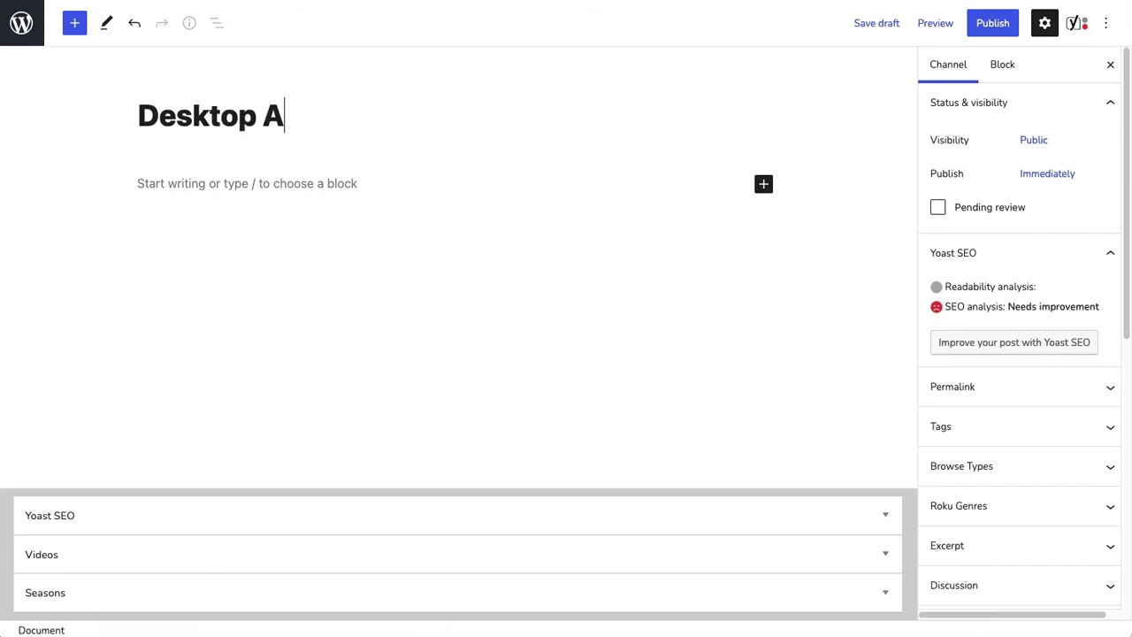
left_click(226, 189)
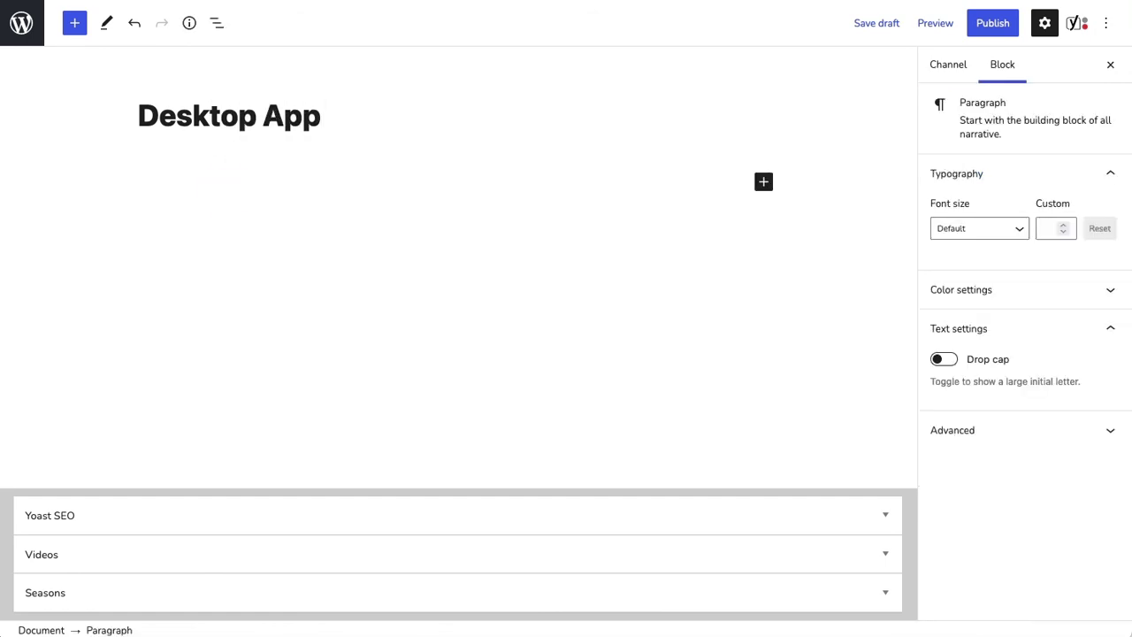
- Add the description "Encoded to hls adaptive bitrate", load the main video's URLs from code qvz24b, and update the channel item
type("Encoded to hls adaptive bitrate")
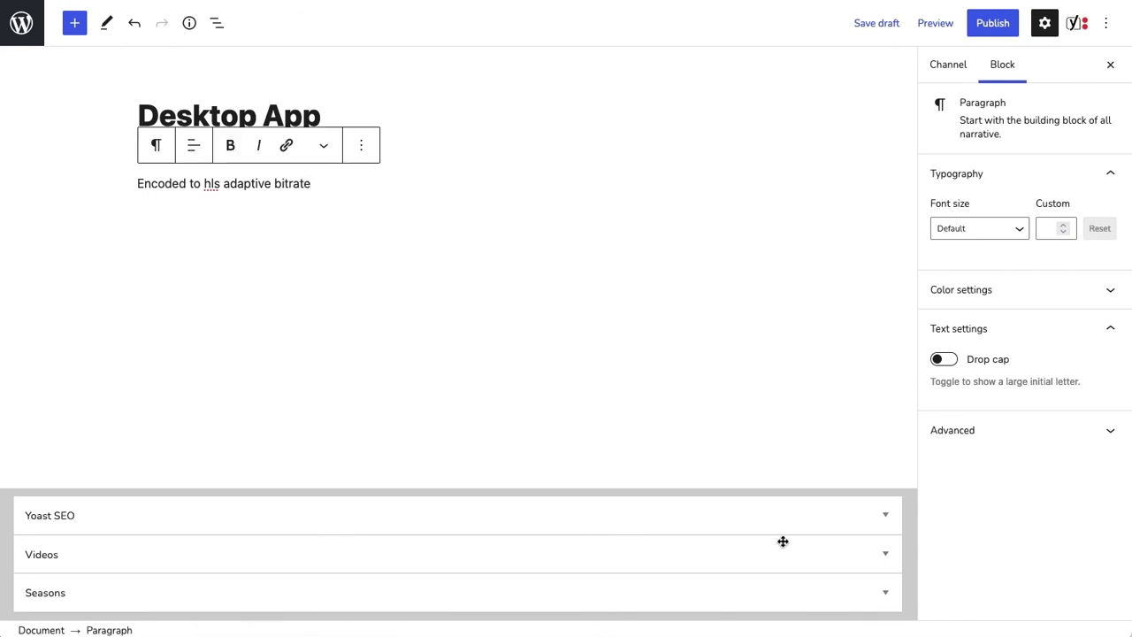
left_click(882, 554)
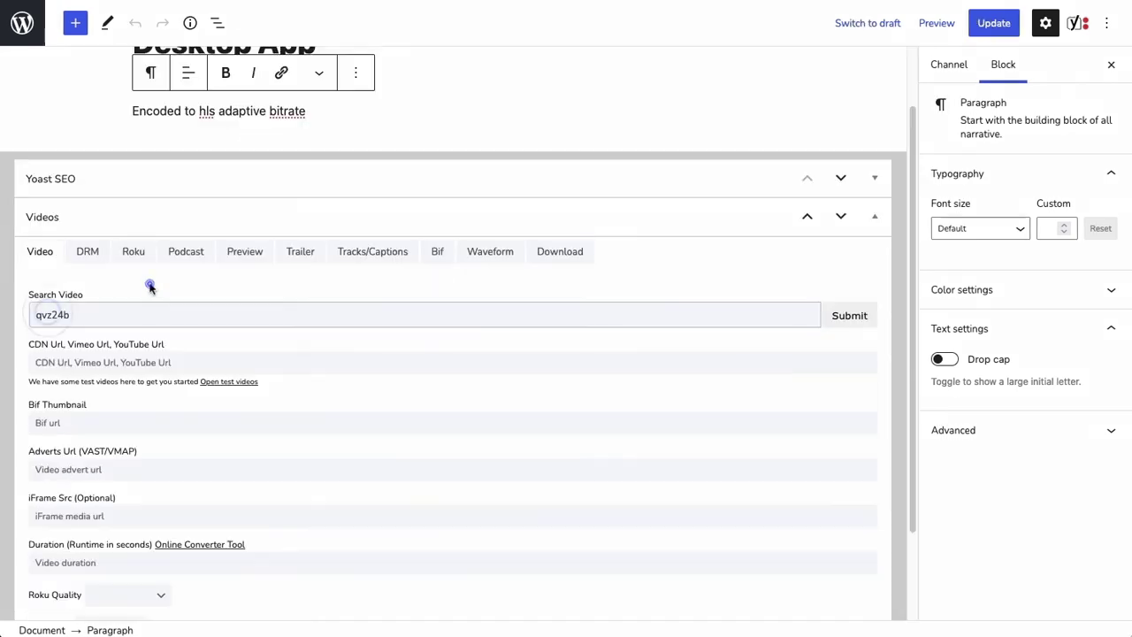
left_click(849, 316)
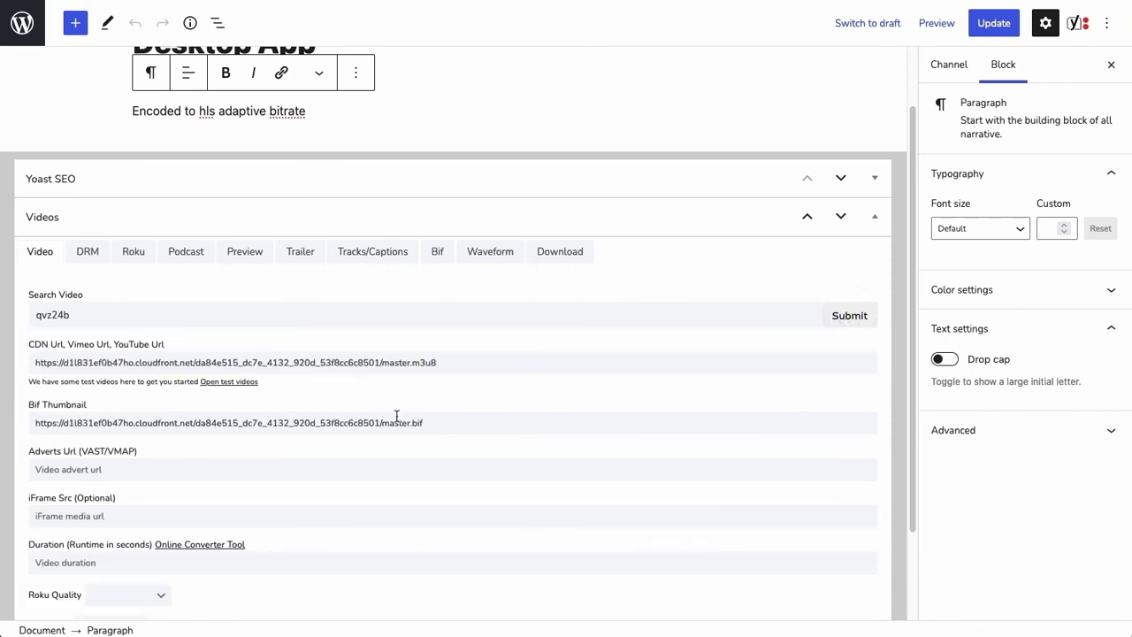
left_click(989, 23)
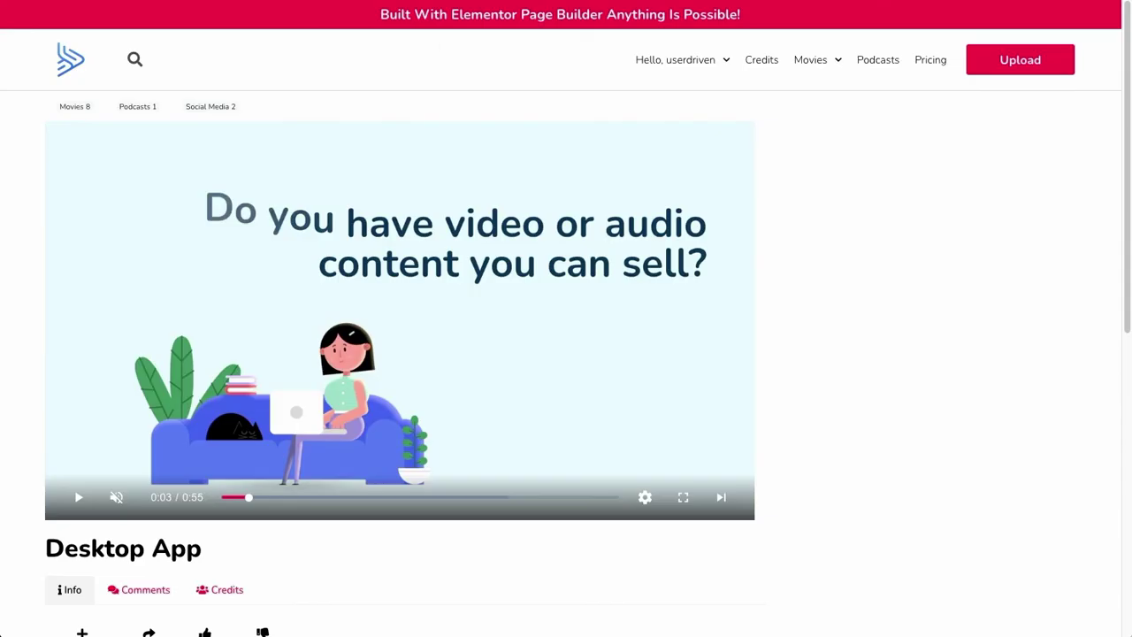
- Reload the published Desktop App page, check the player's available quality levels, and pause the video
key("F5")
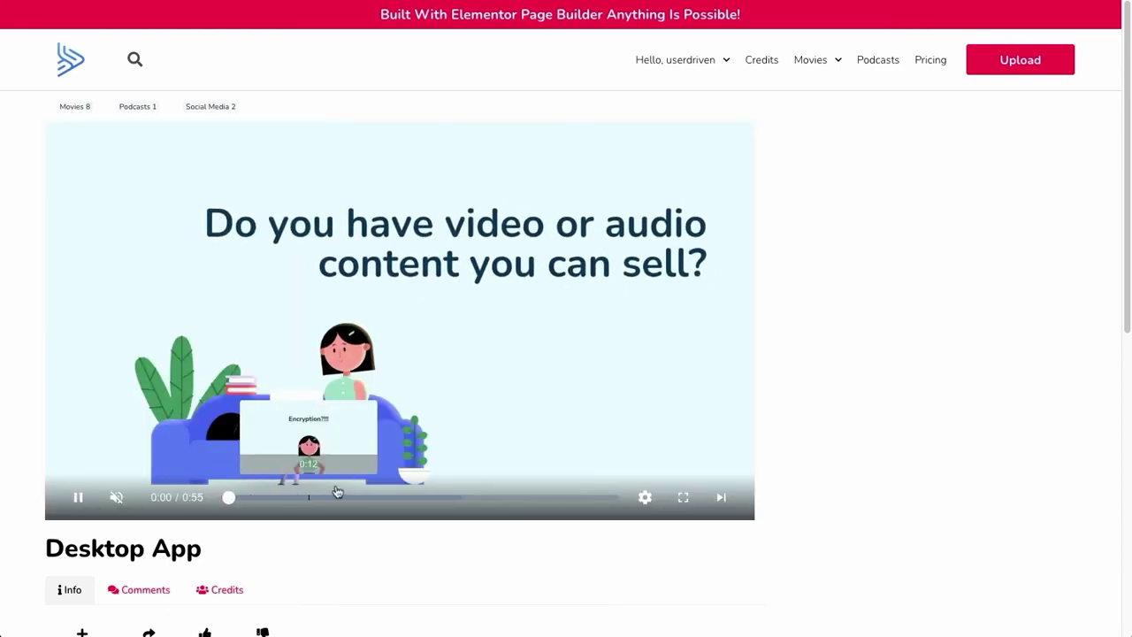
left_click(645, 497)
left_click(646, 462)
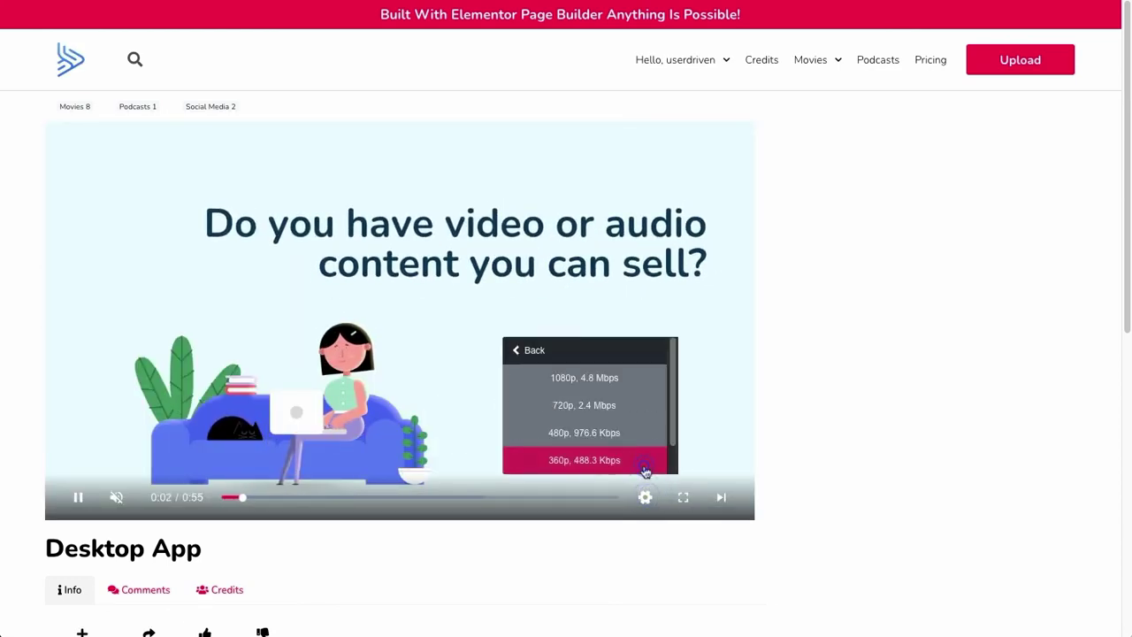
left_click(645, 497)
left_click(78, 497)
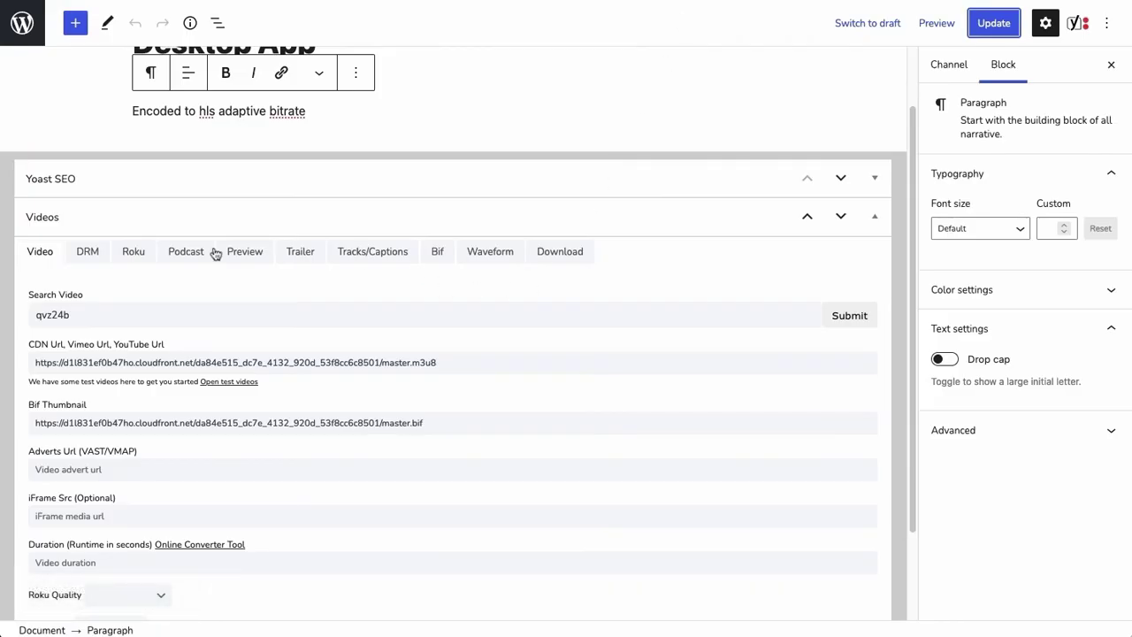
- Load the Roku source and Bif URLs for the channel item using video code qvz24b
left_click(133, 253)
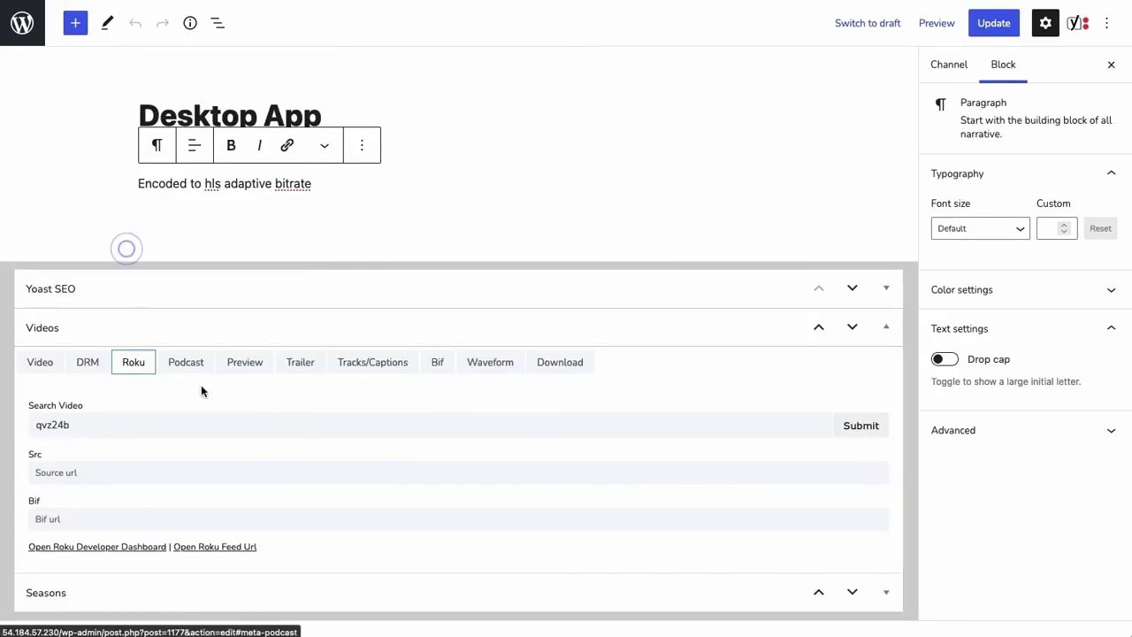
left_click(39, 422)
left_click(860, 425)
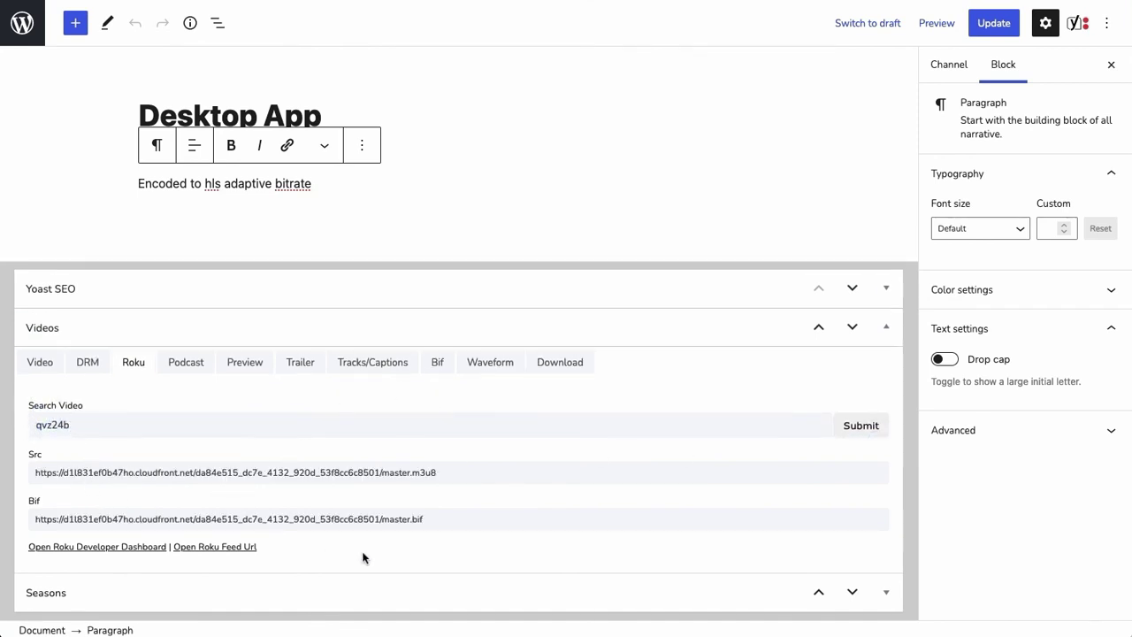
- Open the Roku feed, examine the Desktop App entry in its JSON, and return to the channel editor
left_click(237, 551)
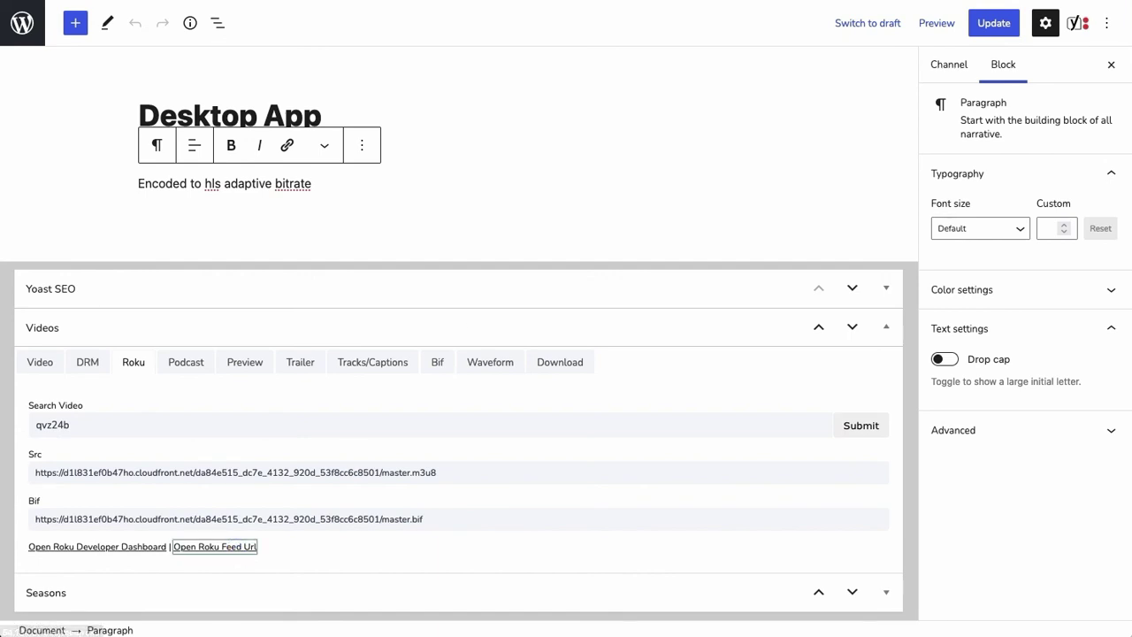
scroll(369, 244, "down", 6)
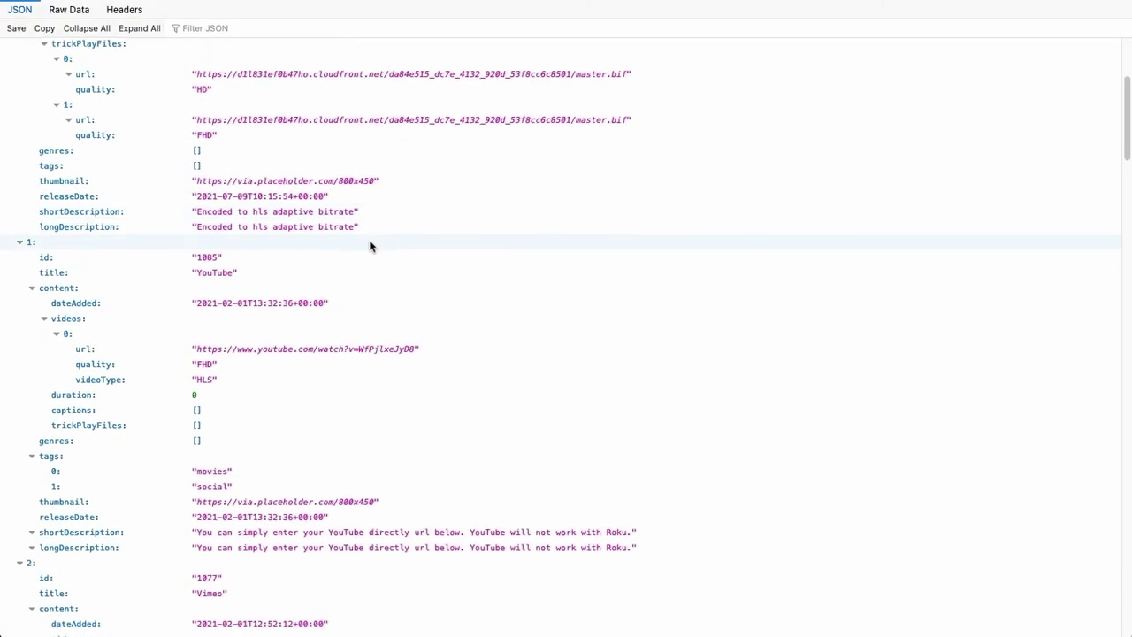
scroll(371, 245, "up", 5)
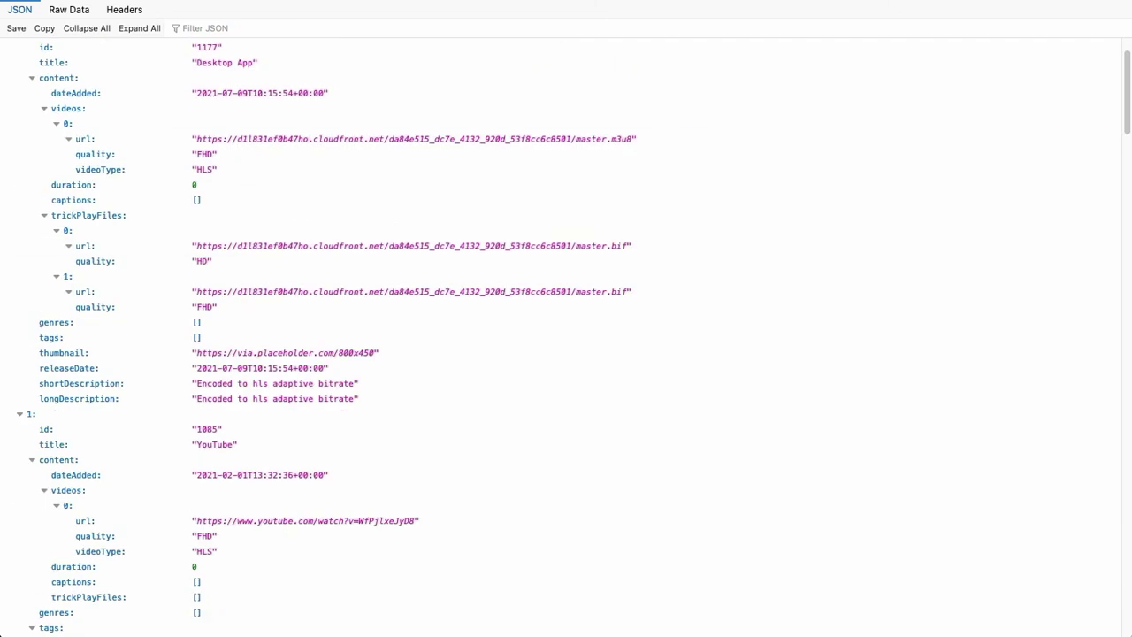
key("super+w")
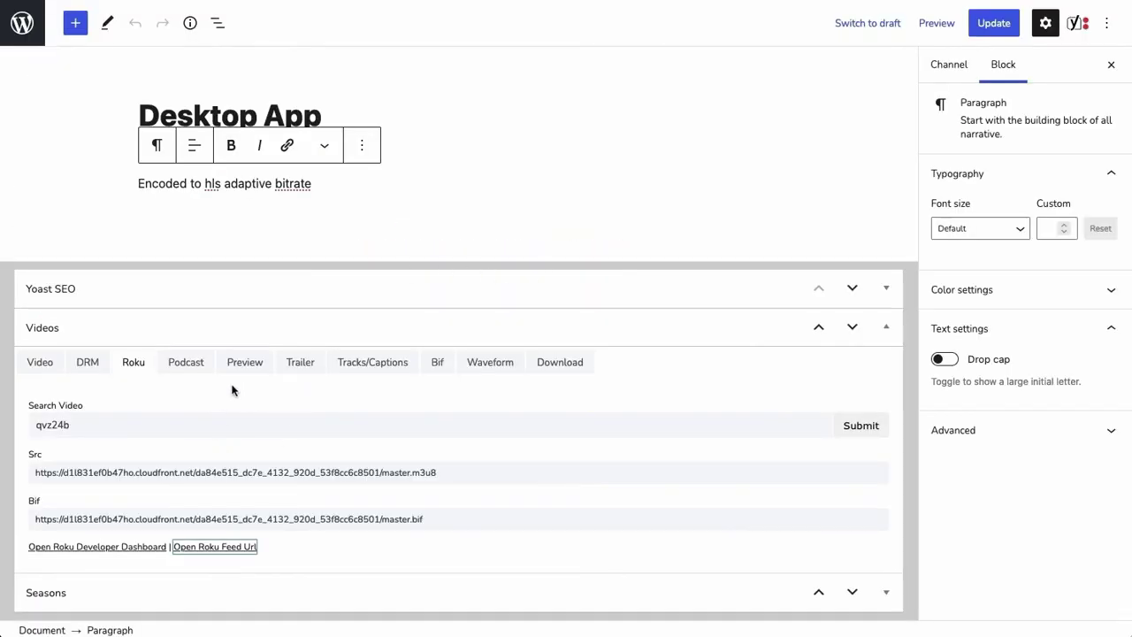
- Check the tracks and captions options, and review the channel item's main video settings
left_click(365, 364)
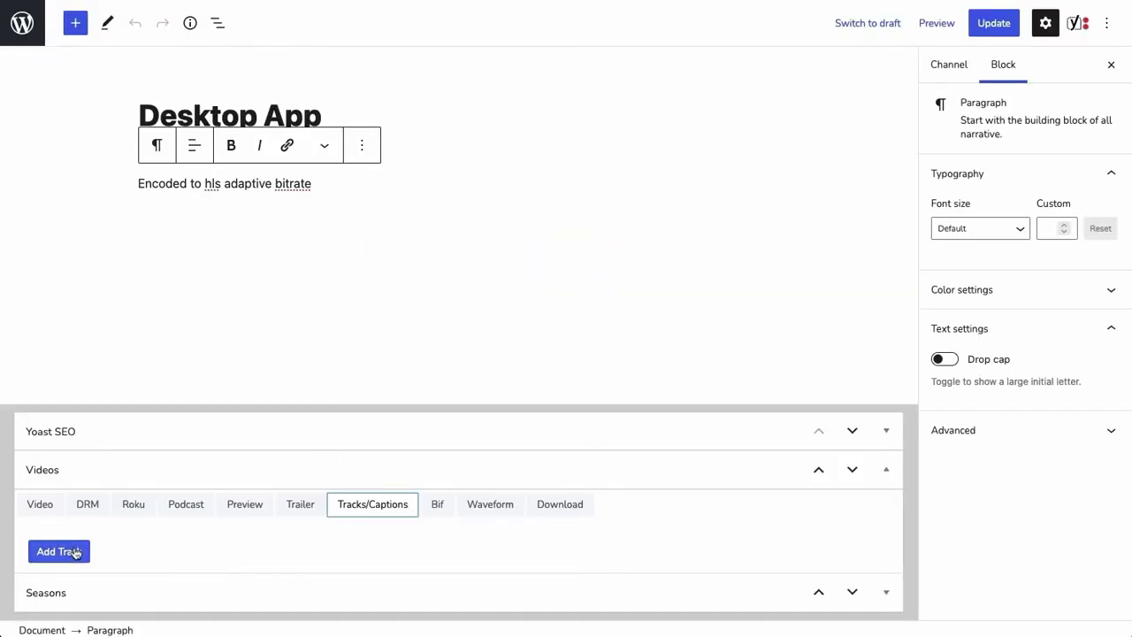
left_click(40, 504)
scroll(410, 354, "down", 3)
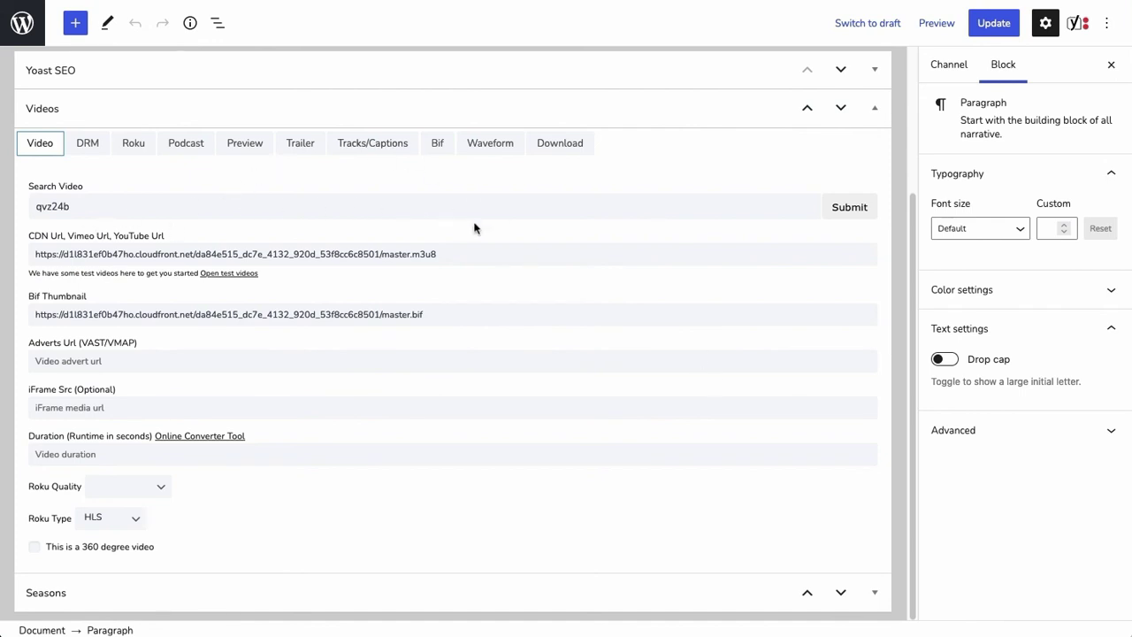
scroll(225, 305, "up", 1)
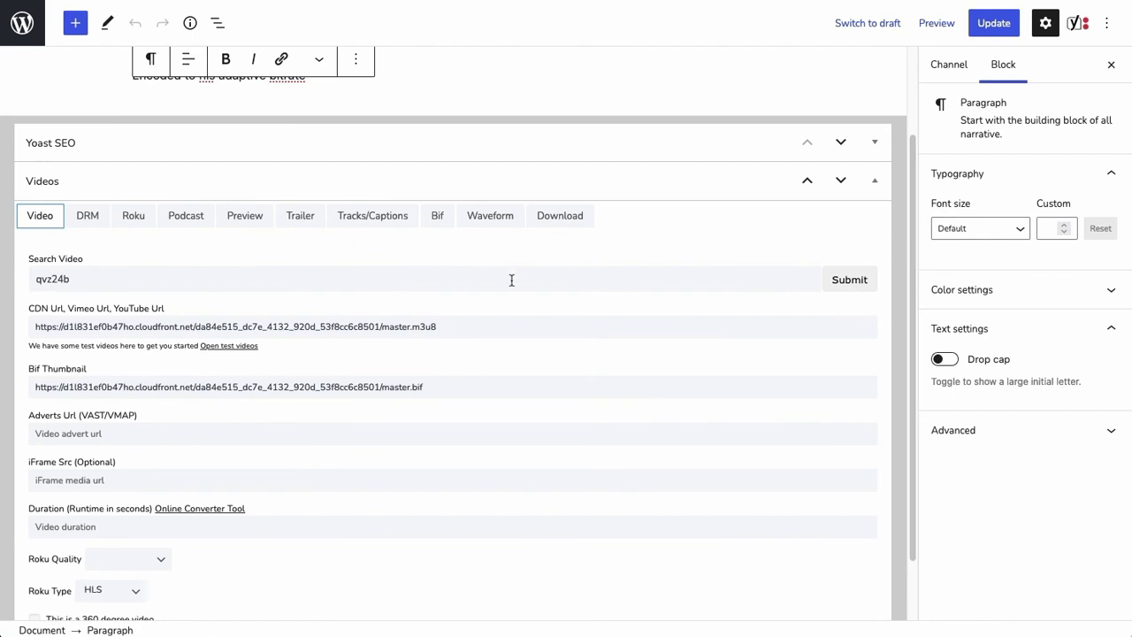
scroll(512, 281, "down", 1)
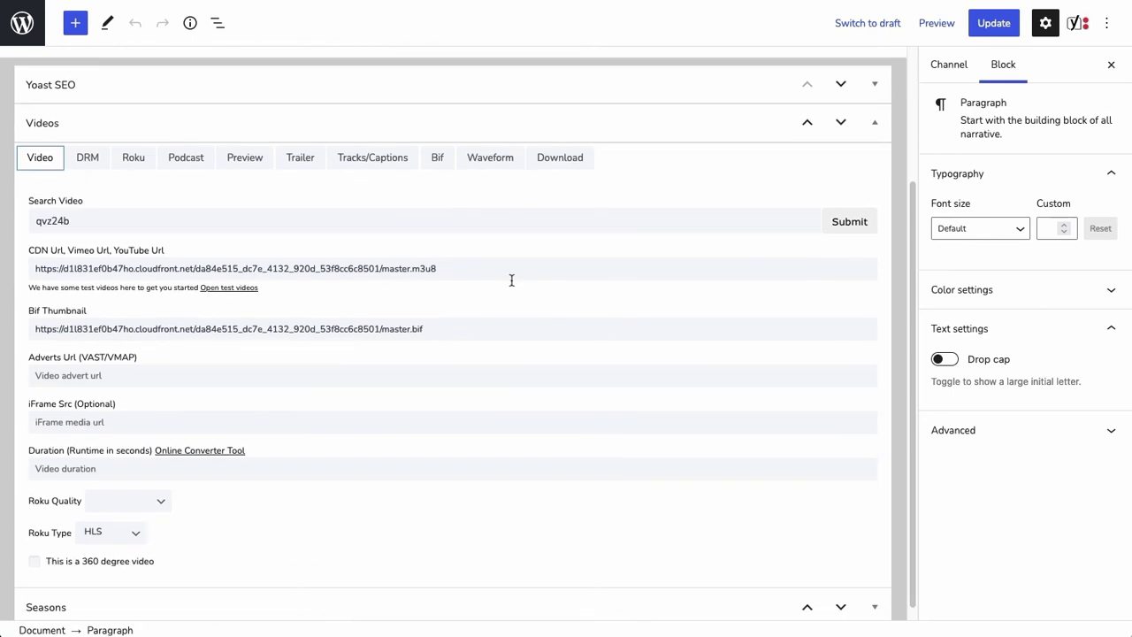
scroll(511, 280, "up", 1)
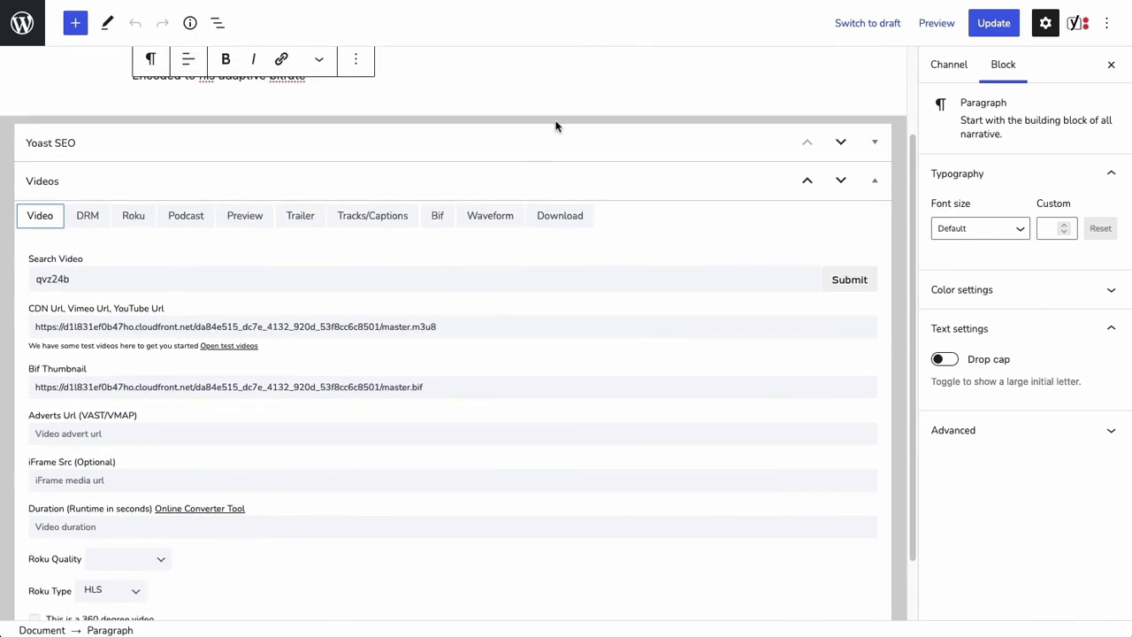